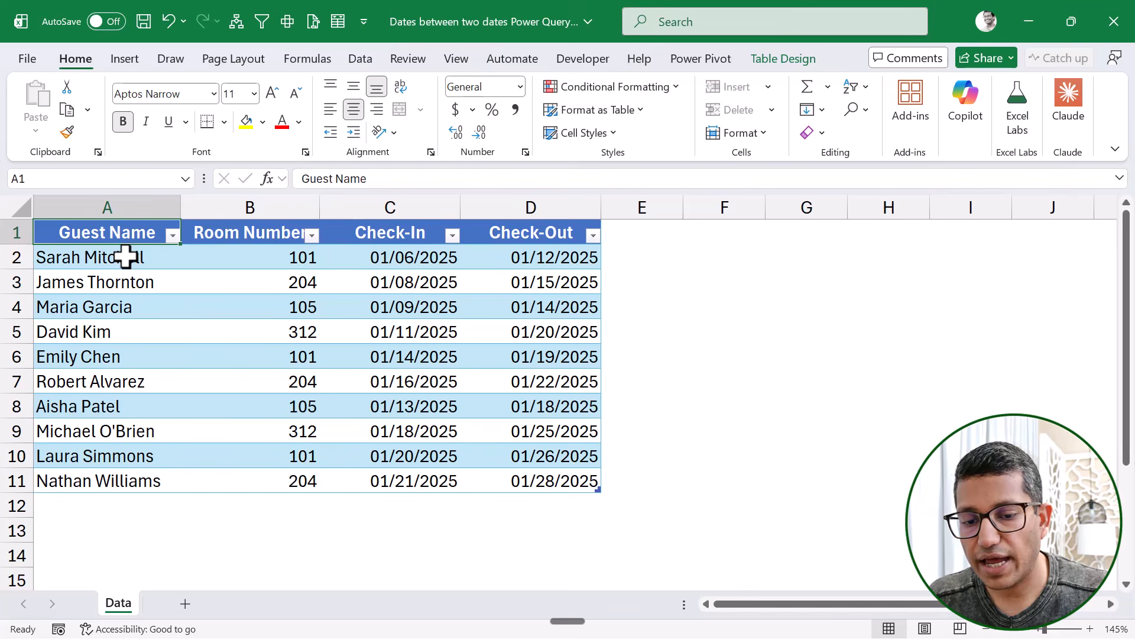
Examine the first booking's guest name and the range between its Check-In and Check-Out dates.
left_click(142, 256)
left_click(418, 256)
left_click(545, 257)
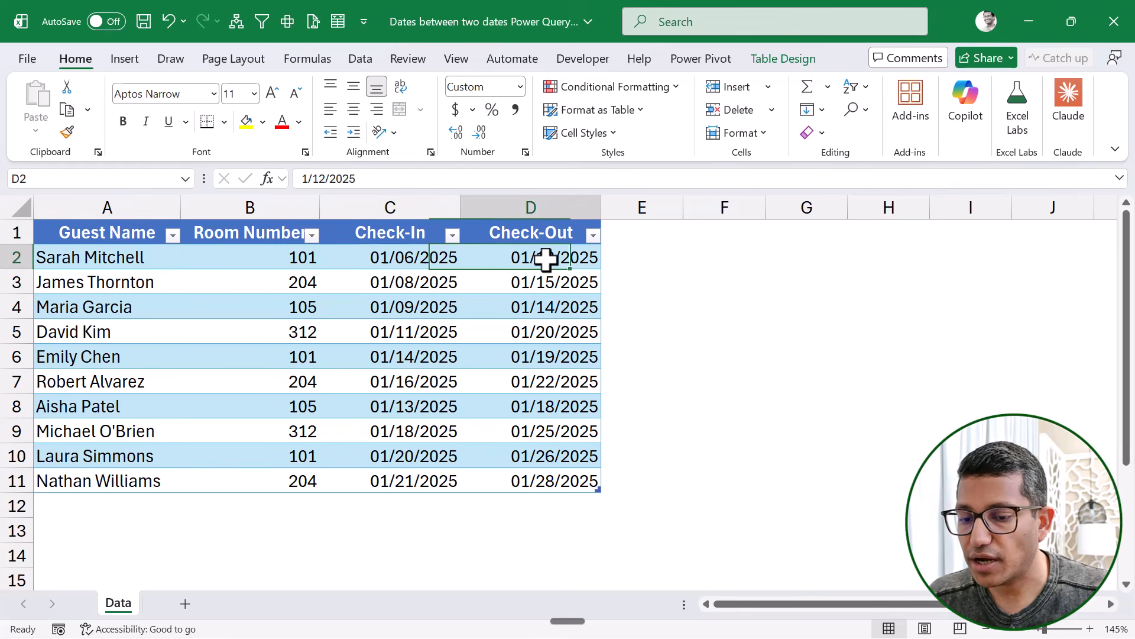
left_click_drag(408, 256, 539, 254)
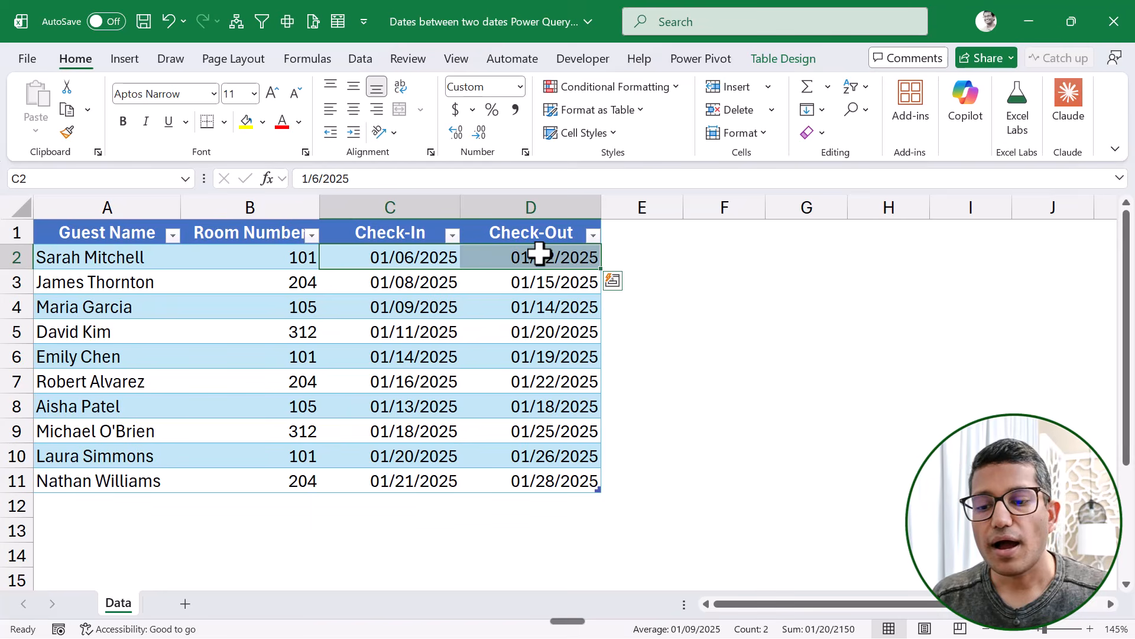
left_click_drag(402, 263, 534, 261)
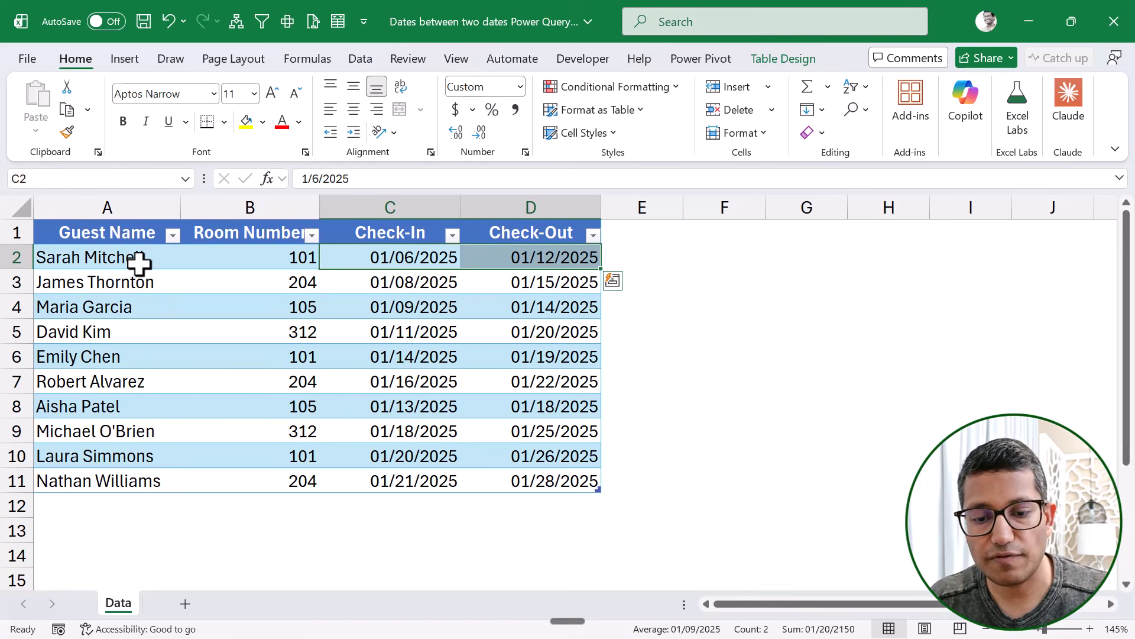
left_click(116, 258)
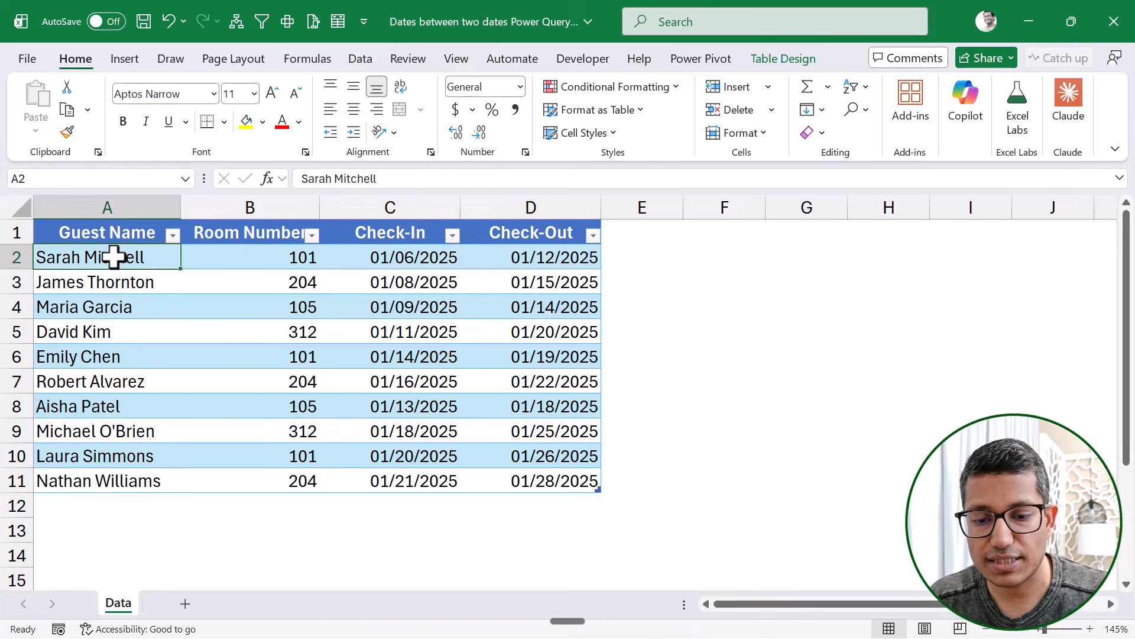
left_click(404, 260)
left_click_drag(431, 260, 509, 264)
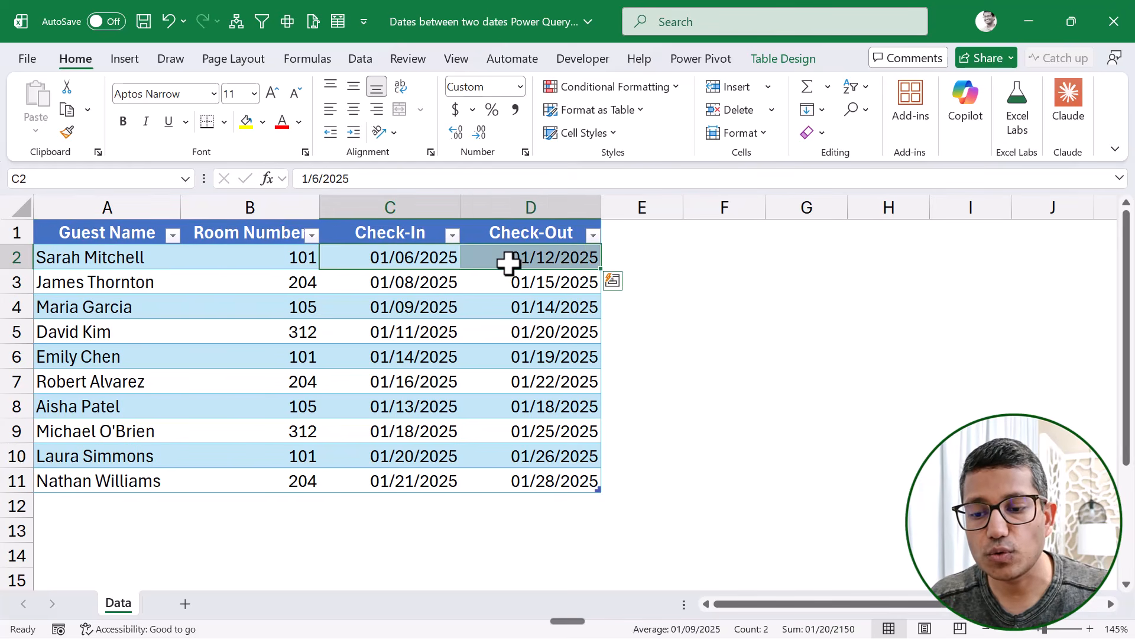
left_click(431, 259)
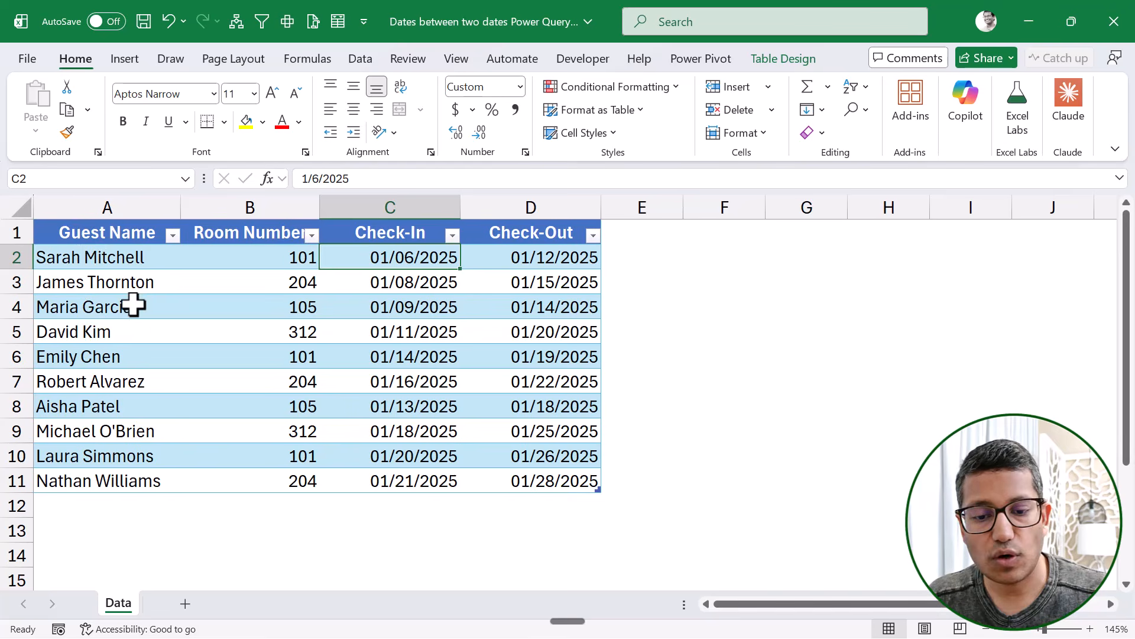
Load the hotel bookings table into Power Query and review its Source and Changed Type steps.
right_click(75, 258)
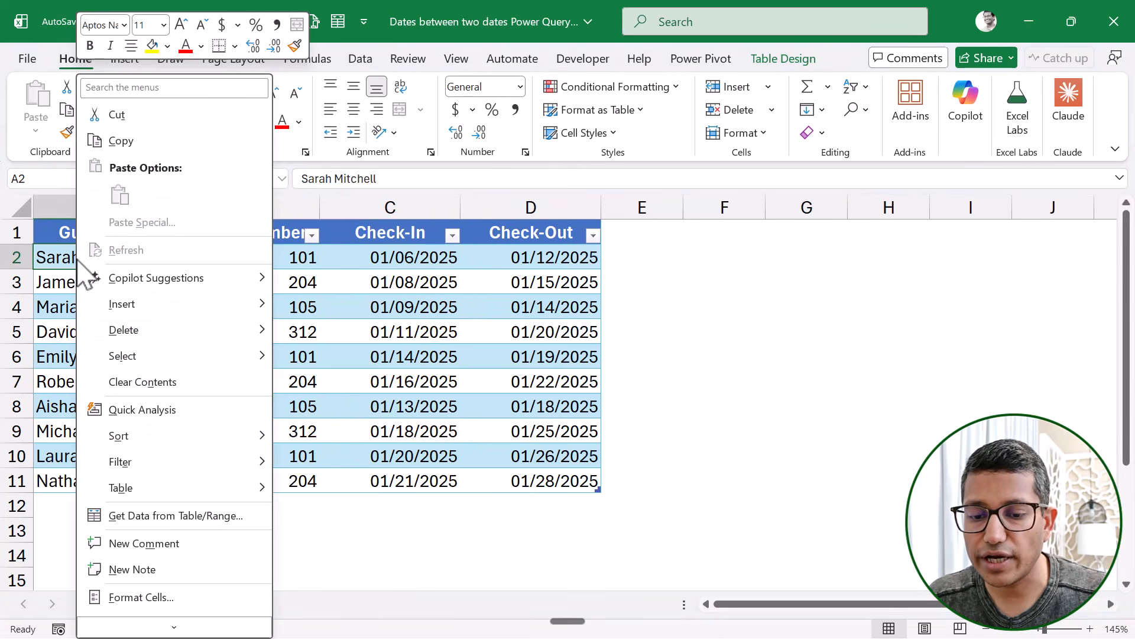
left_click(145, 516)
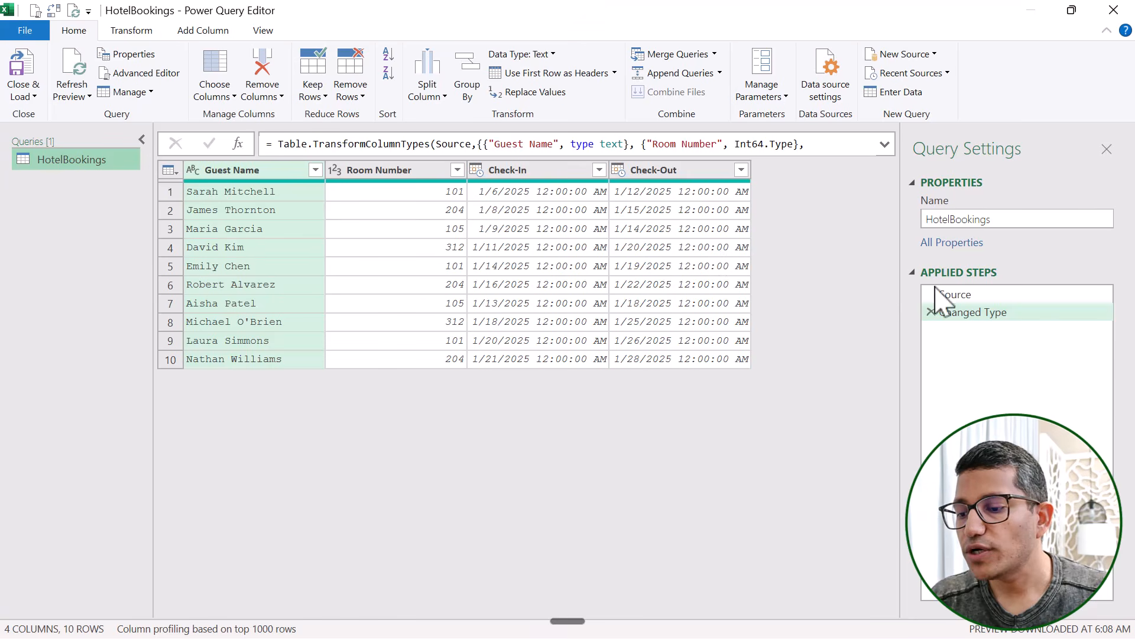
mouse_move(949, 292)
left_mouse_down()
mouse_move(970, 314)
mouse_move(961, 299)
left_mouse_up()
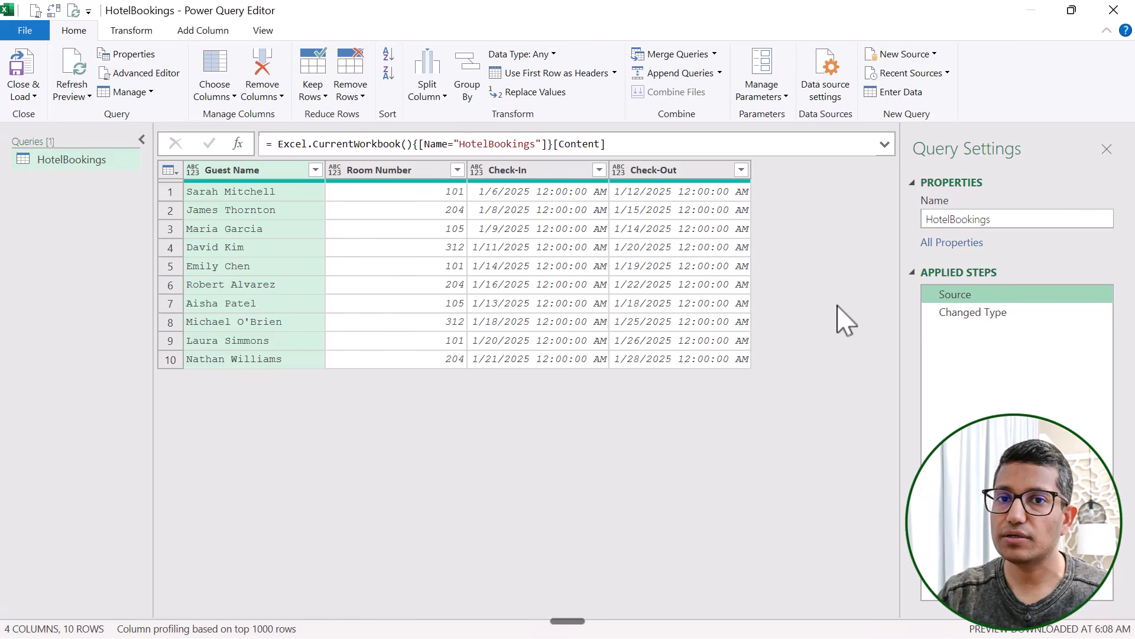
left_click(970, 312)
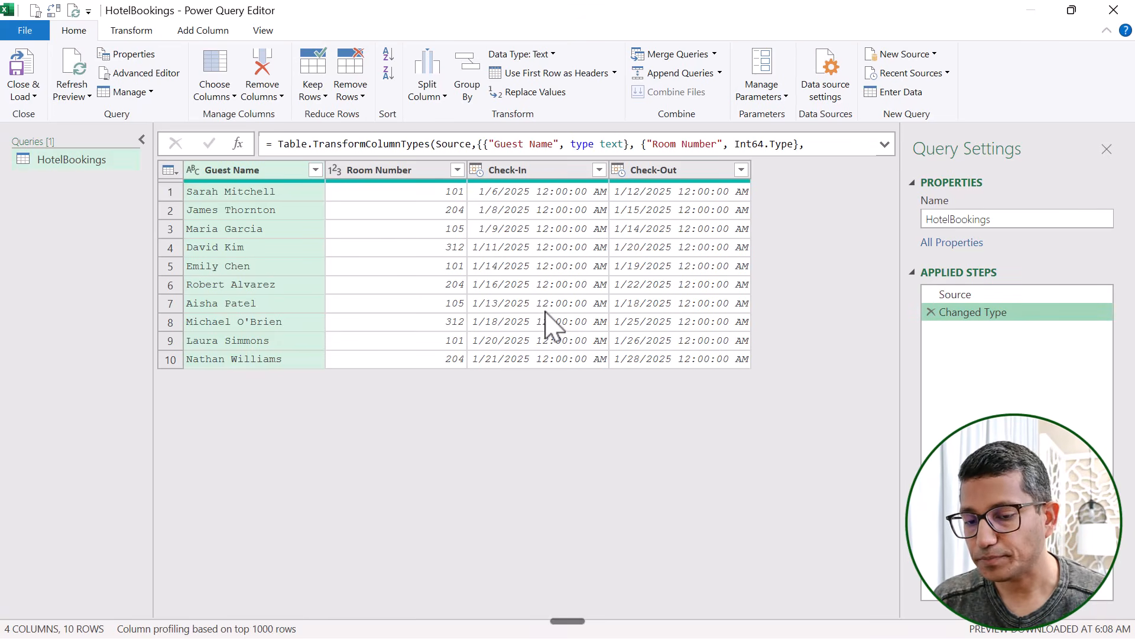
Change the Check-In and Check-Out columns to the Date type, replacing the current type conversion.
left_click(286, 170)
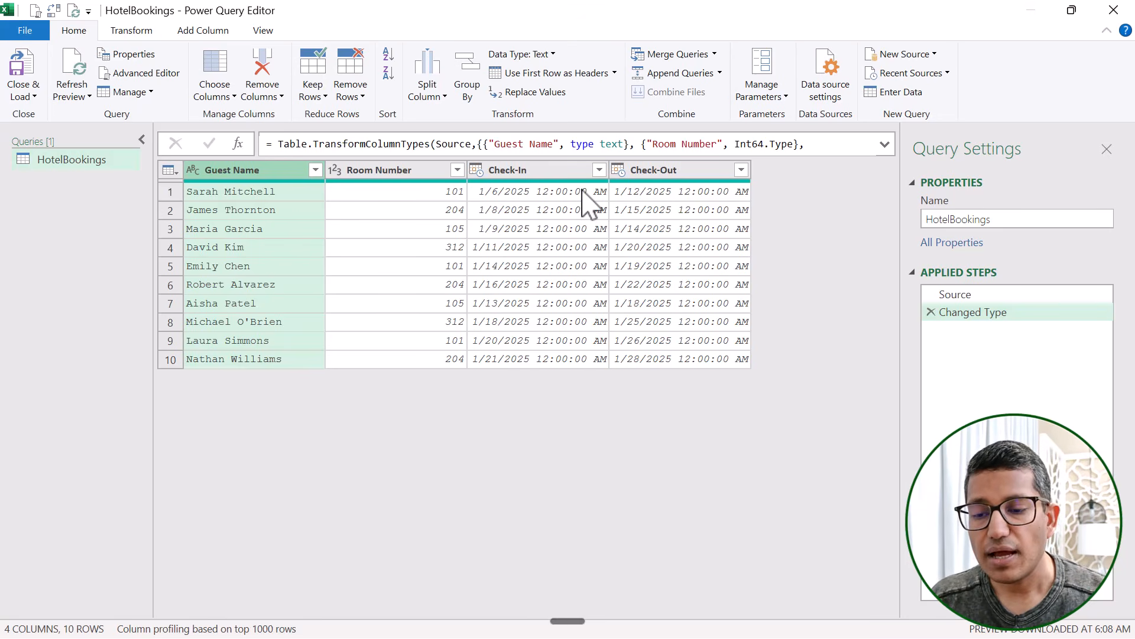
left_click(538, 171)
left_click(645, 171, "ctrl")
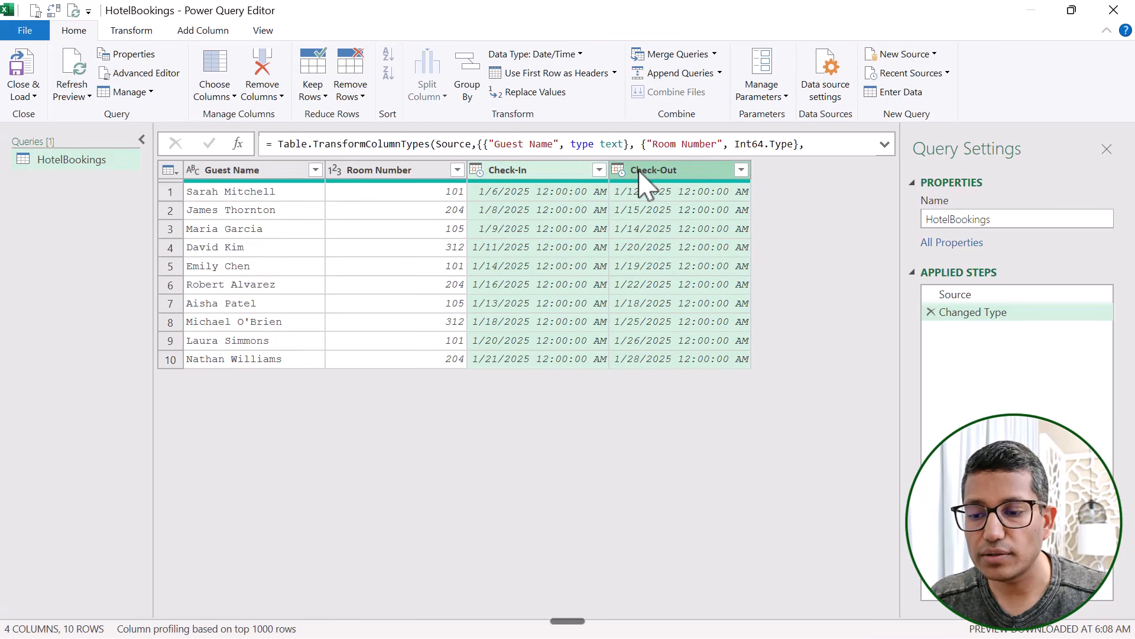
right_click(639, 171)
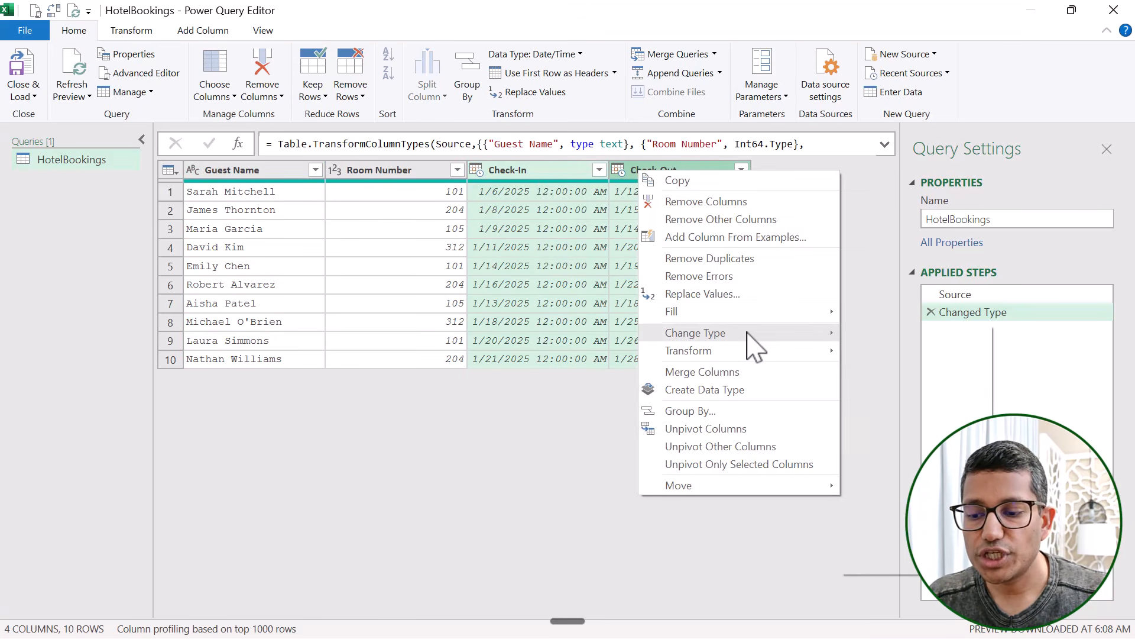
mouse_move(748, 335)
left_click(878, 427)
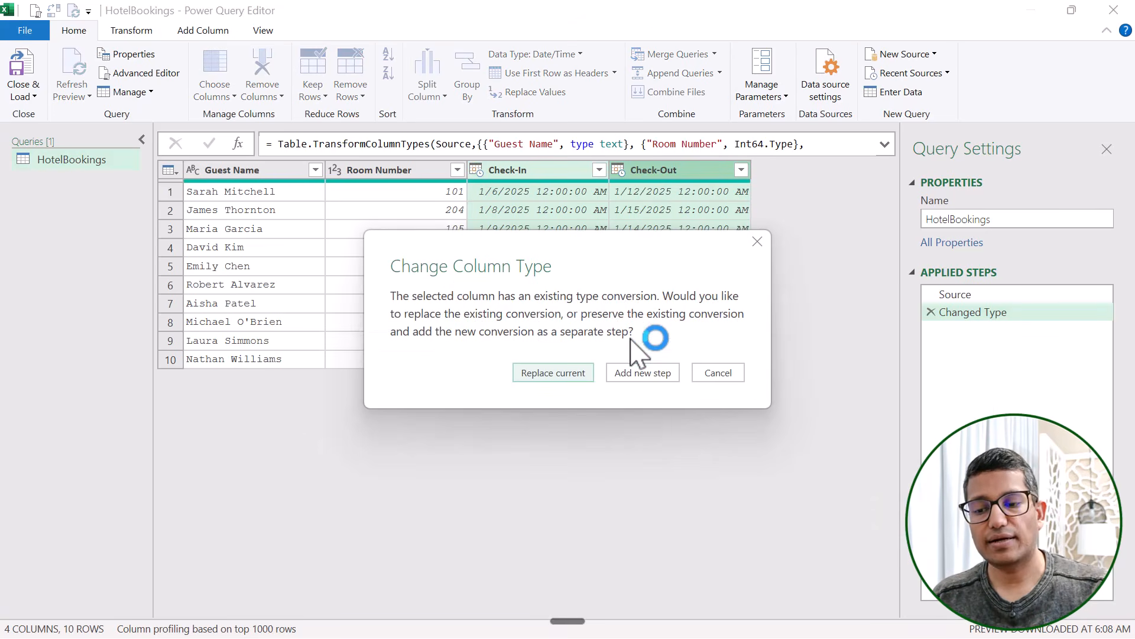
left_click(554, 374)
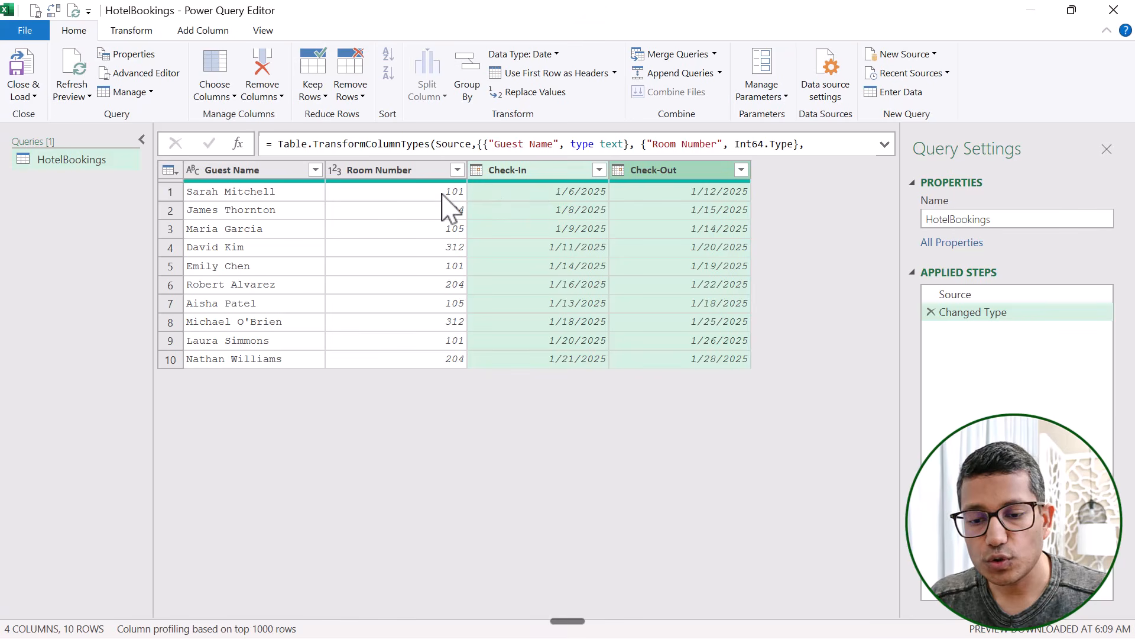
Start a custom column in the HotelBookings query and name it Booking Dates.
left_click(518, 192)
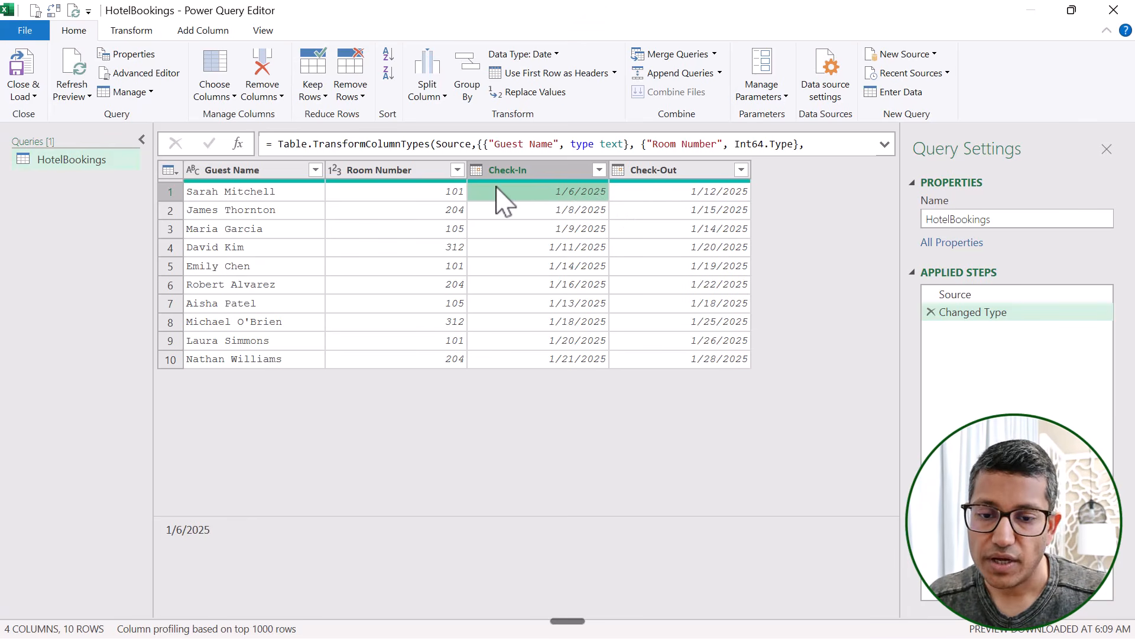
left_click(204, 32)
left_click(83, 94)
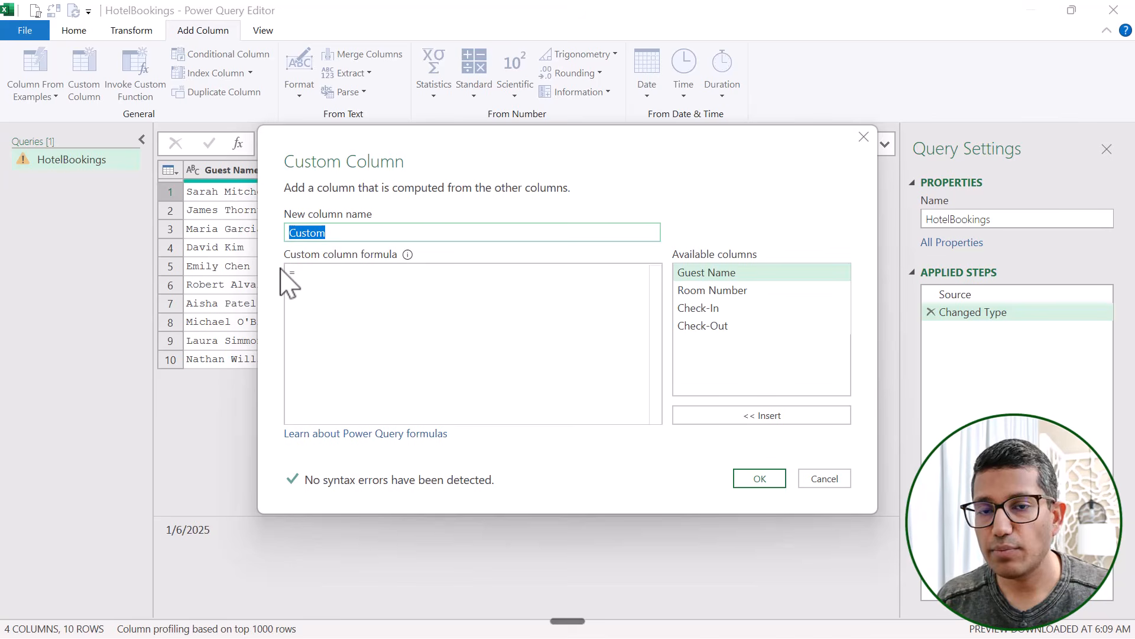
key("BackSpace")
type("Booking")
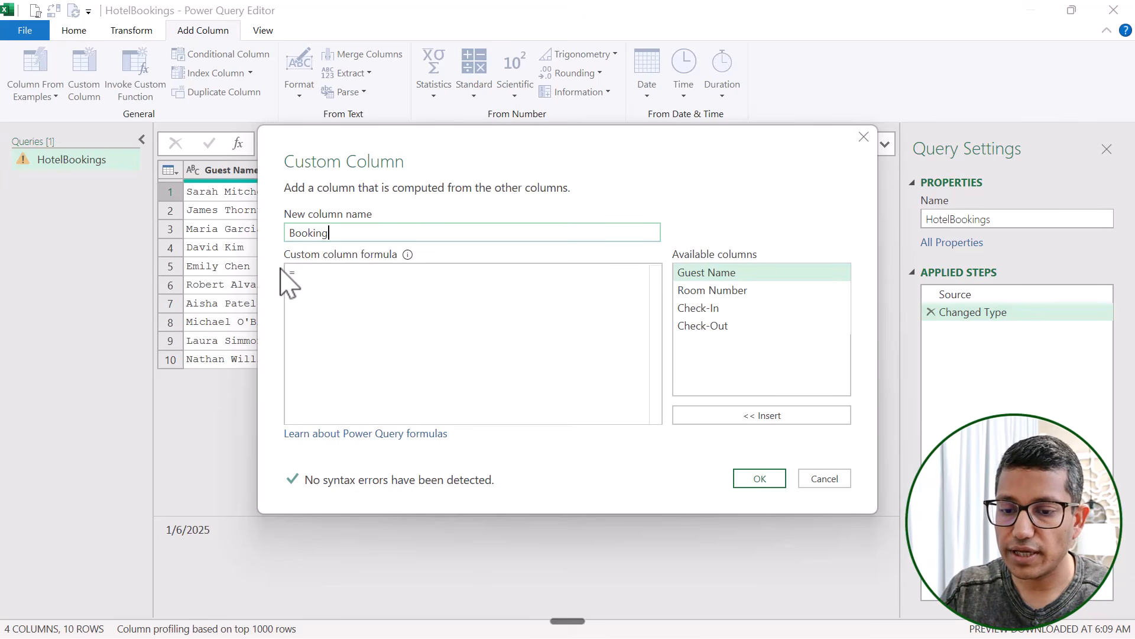
type(" Dates")
left_click(288, 279)
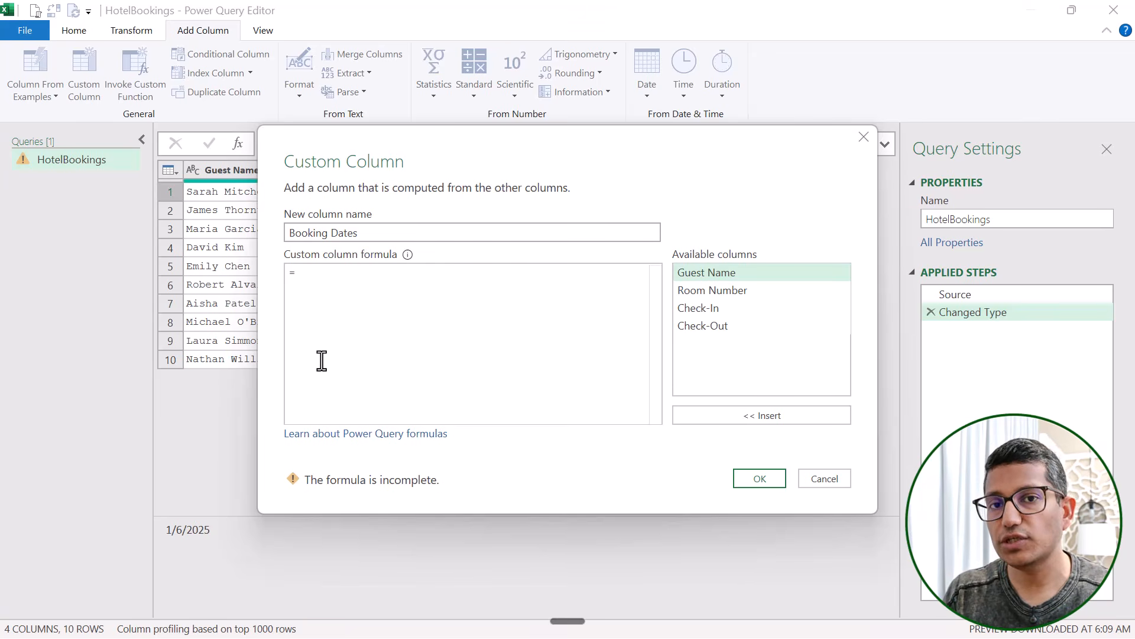
Begin the custom column formula with List.Dates, using the Check-In column as the start date.
type(".daes")
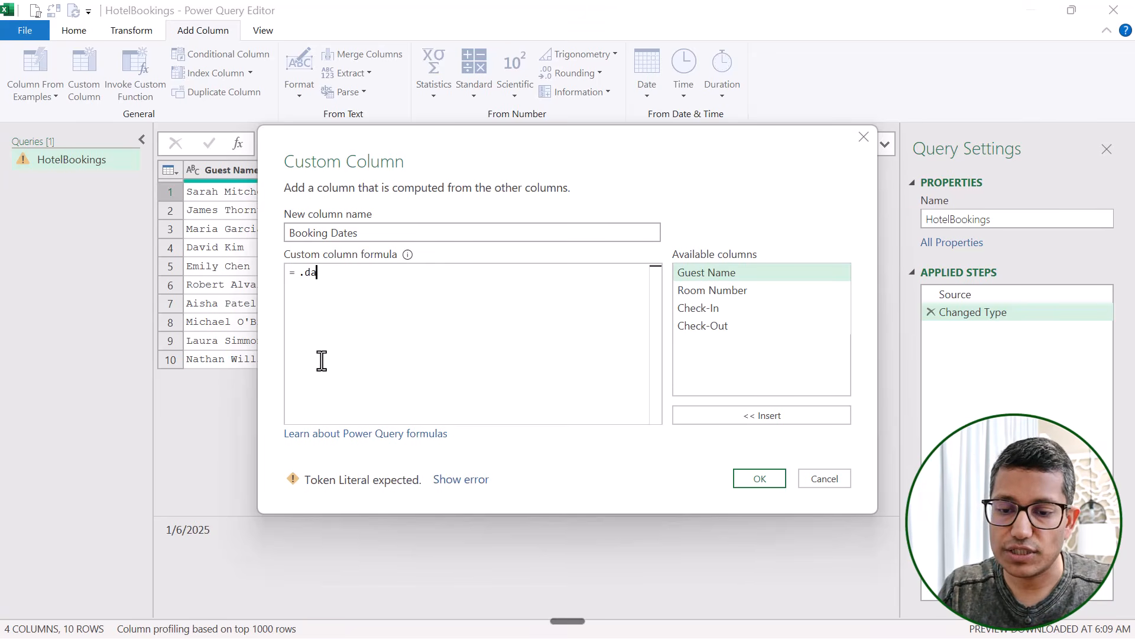
key("BackSpace")
key("BackSpace")
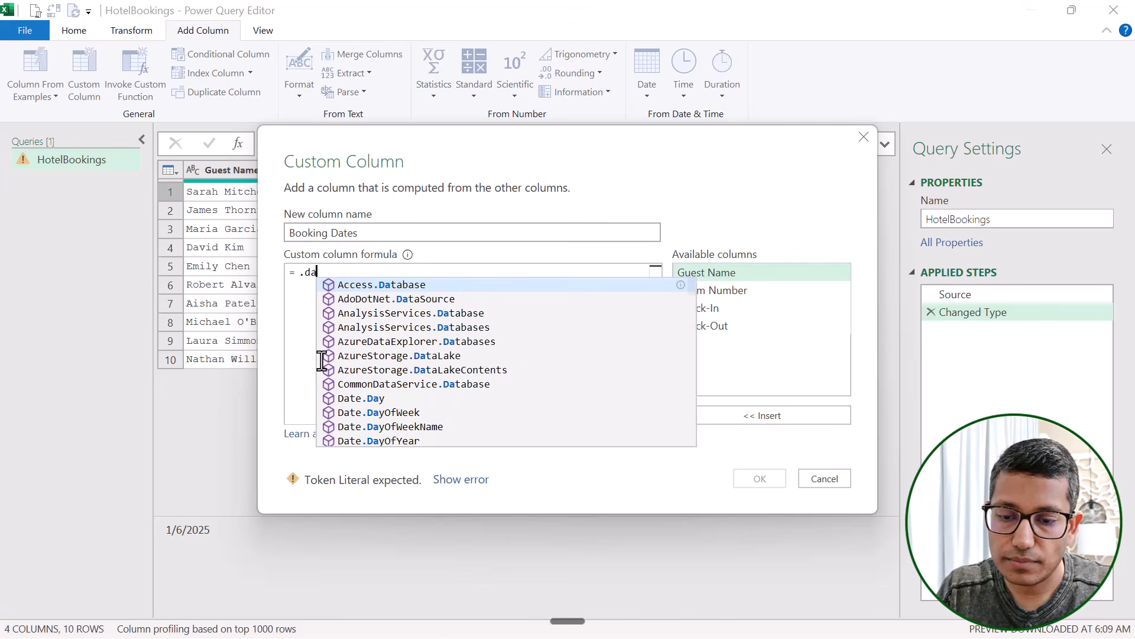
type("te")
key("Down")
key("Tab")
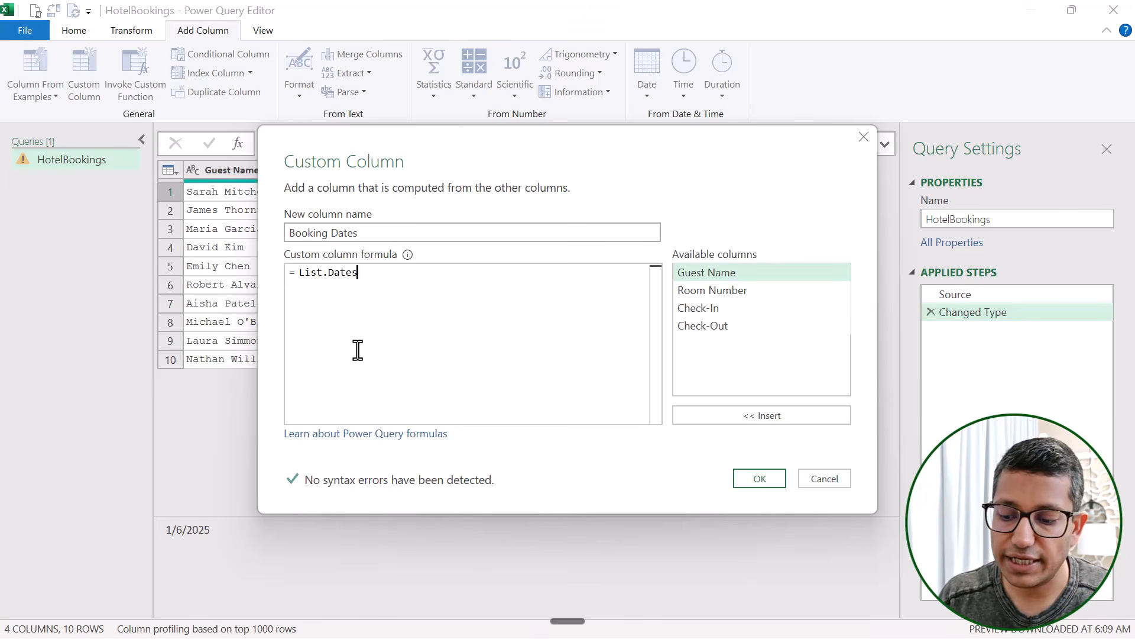
type("(")
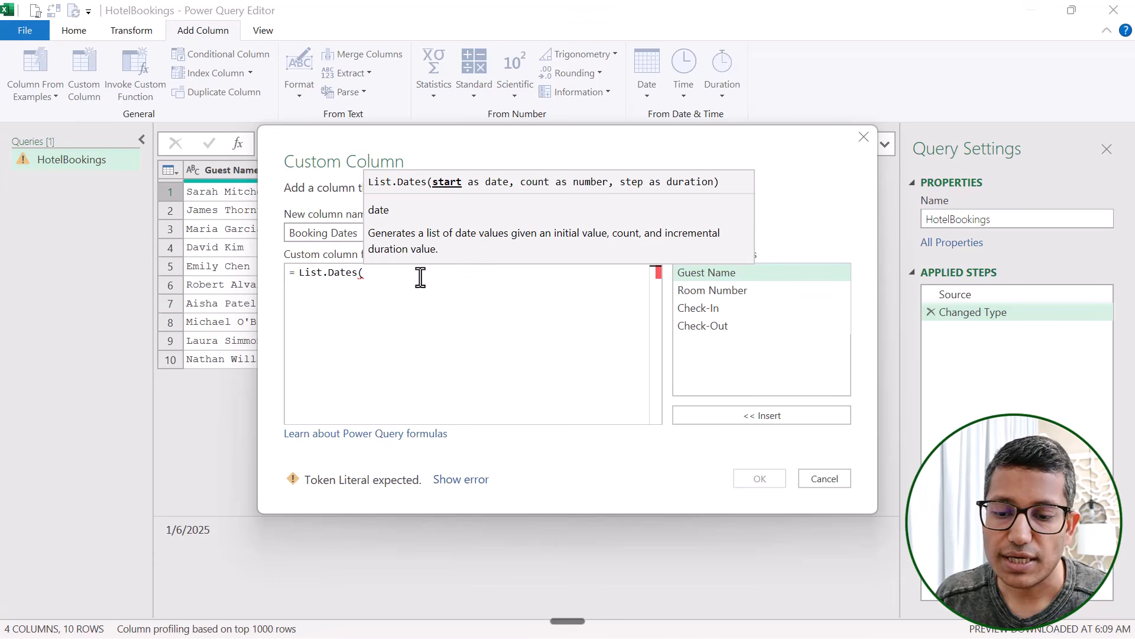
double_click(696, 308)
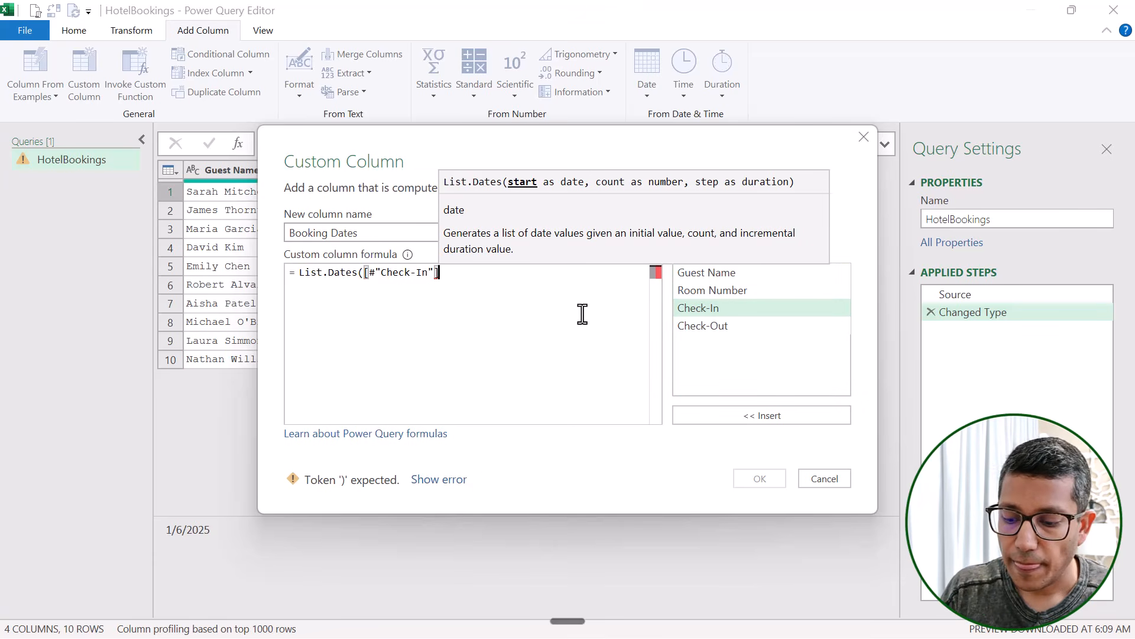
type(",")
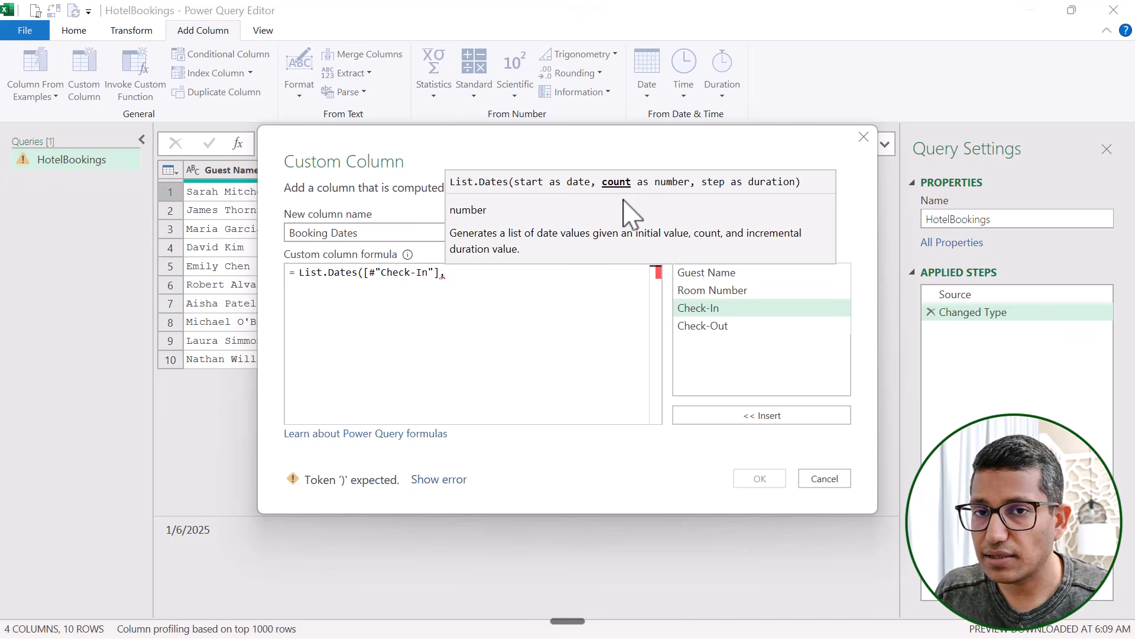
Enter the Check-Out column minus the Check-In column as the count argument of List.Dates.
left_click(695, 327)
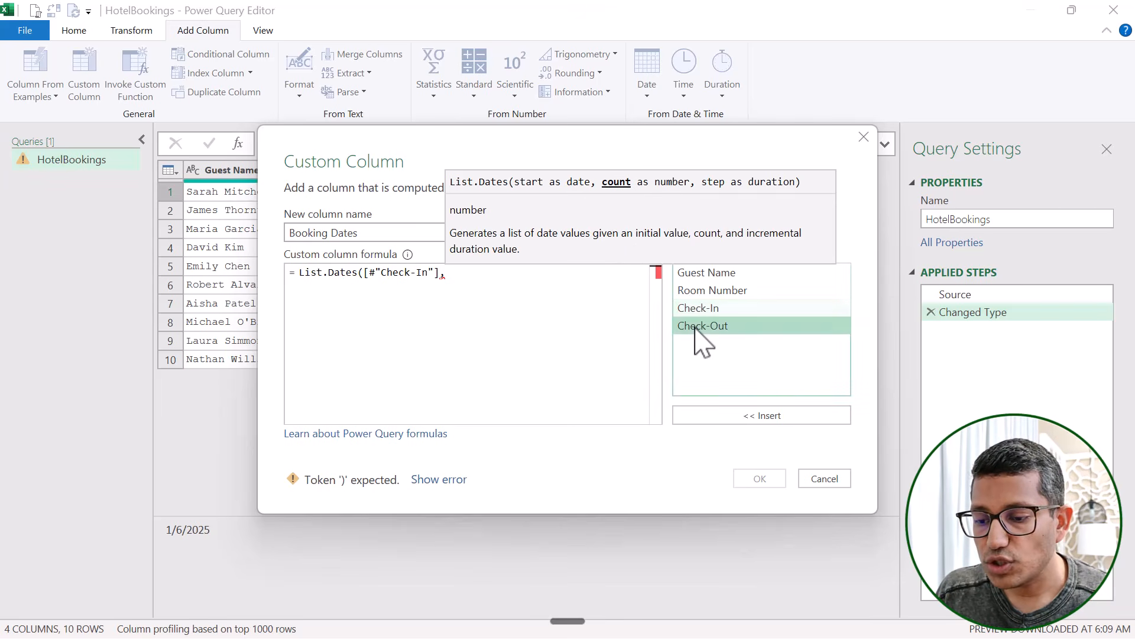
double_click(696, 327)
type("-")
left_click(698, 309)
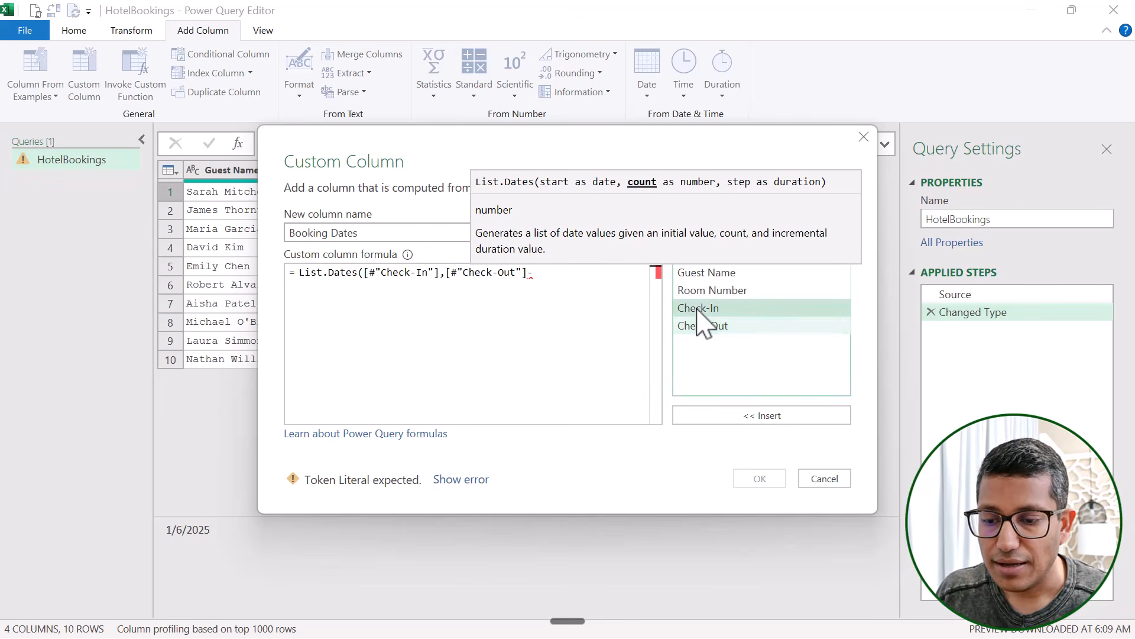
double_click(698, 309)
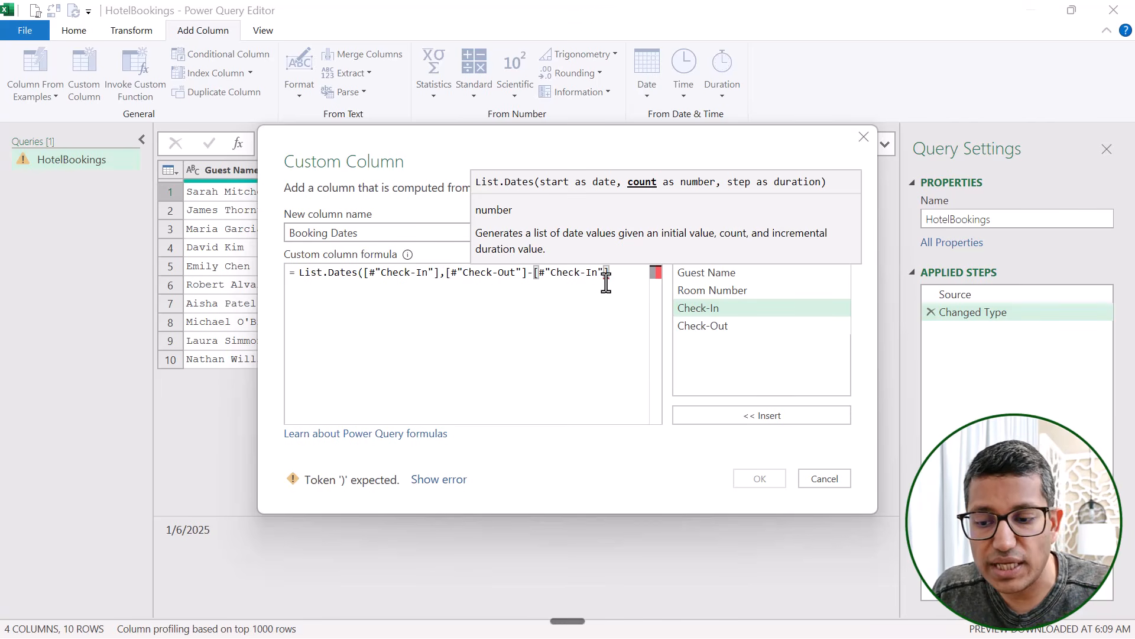
Wrap the Check-Out minus Check-In difference in Duration.Days and end the count argument with a comma.
left_click(446, 273)
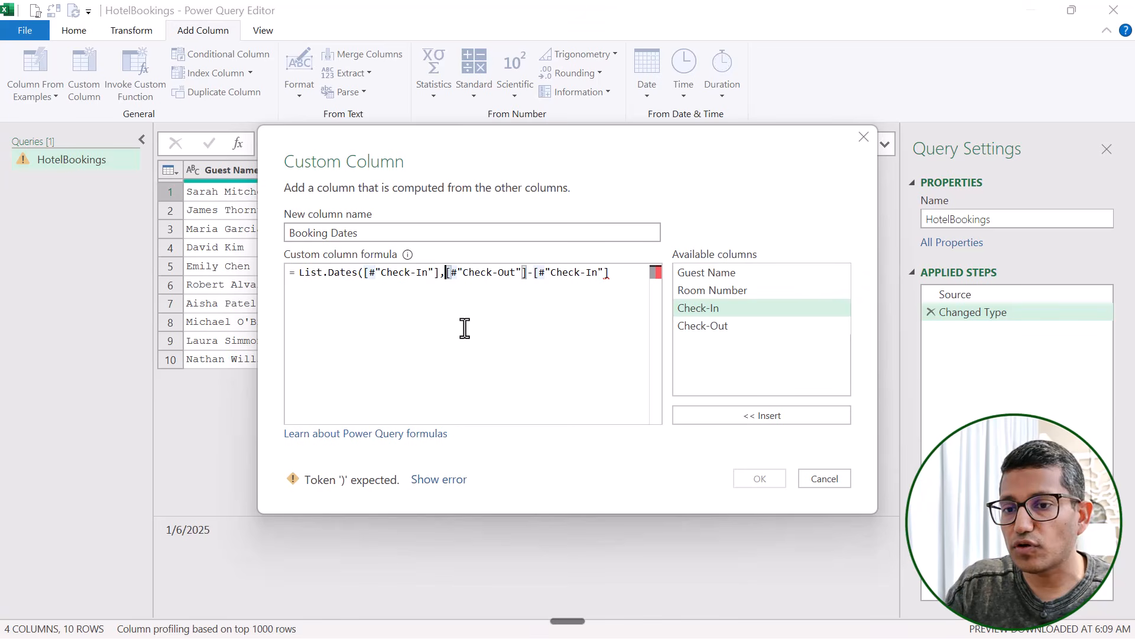
type(".days")
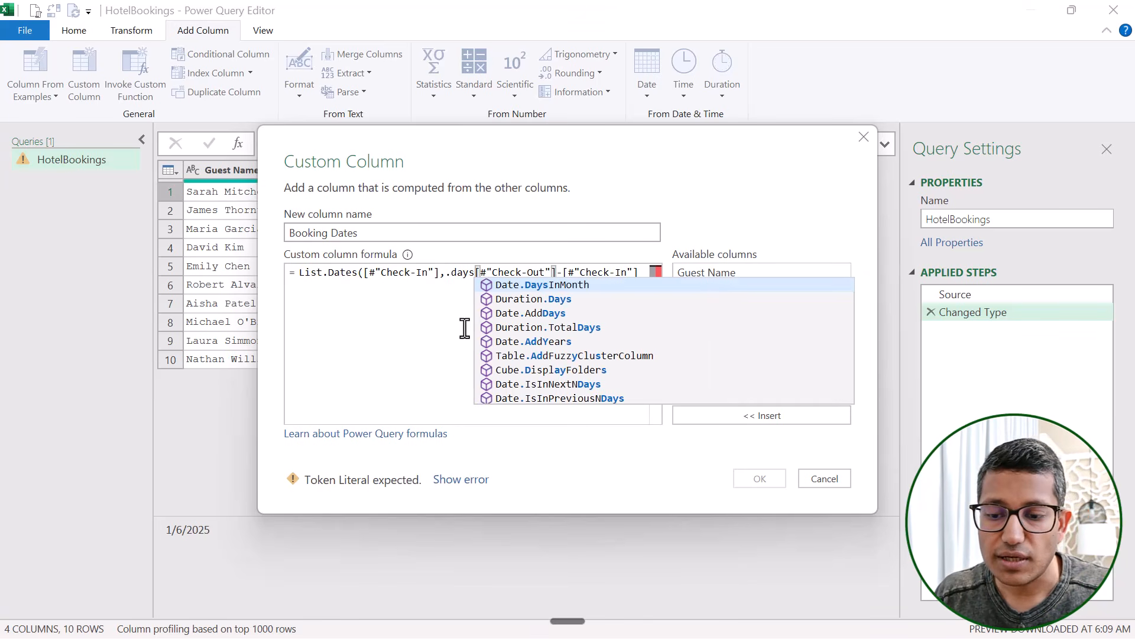
key("Down")
key("Tab")
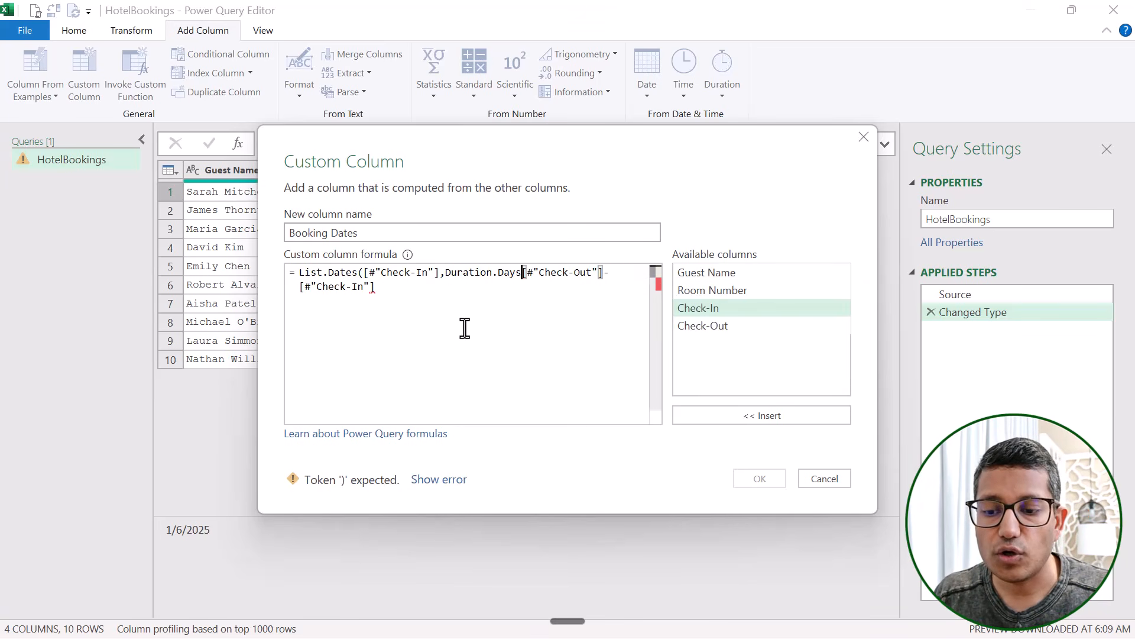
type("(")
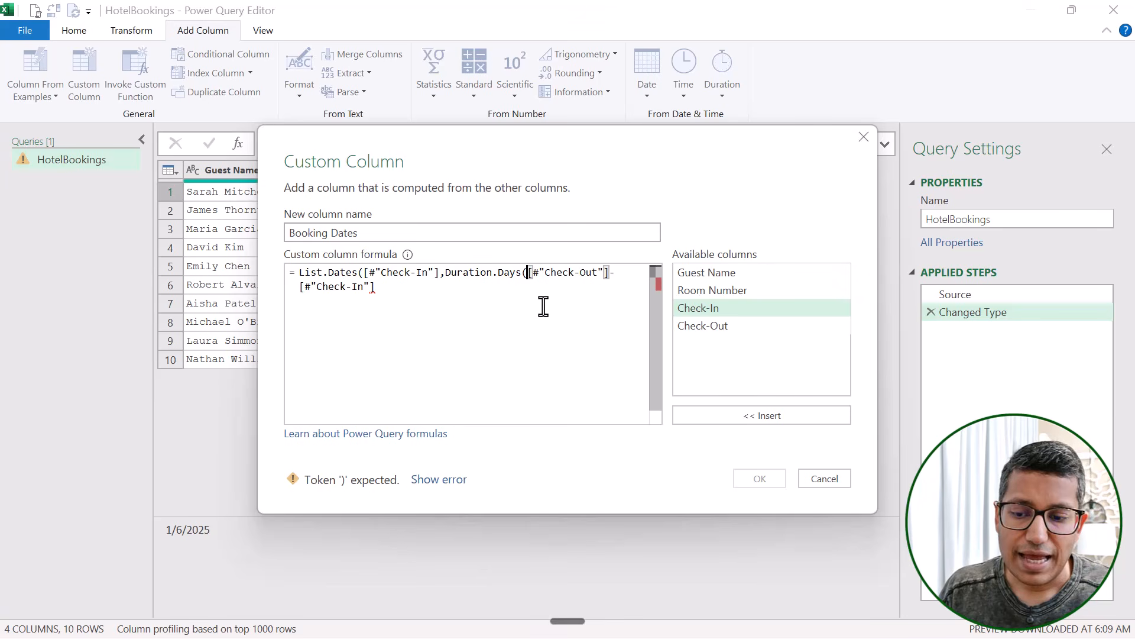
left_click(490, 291)
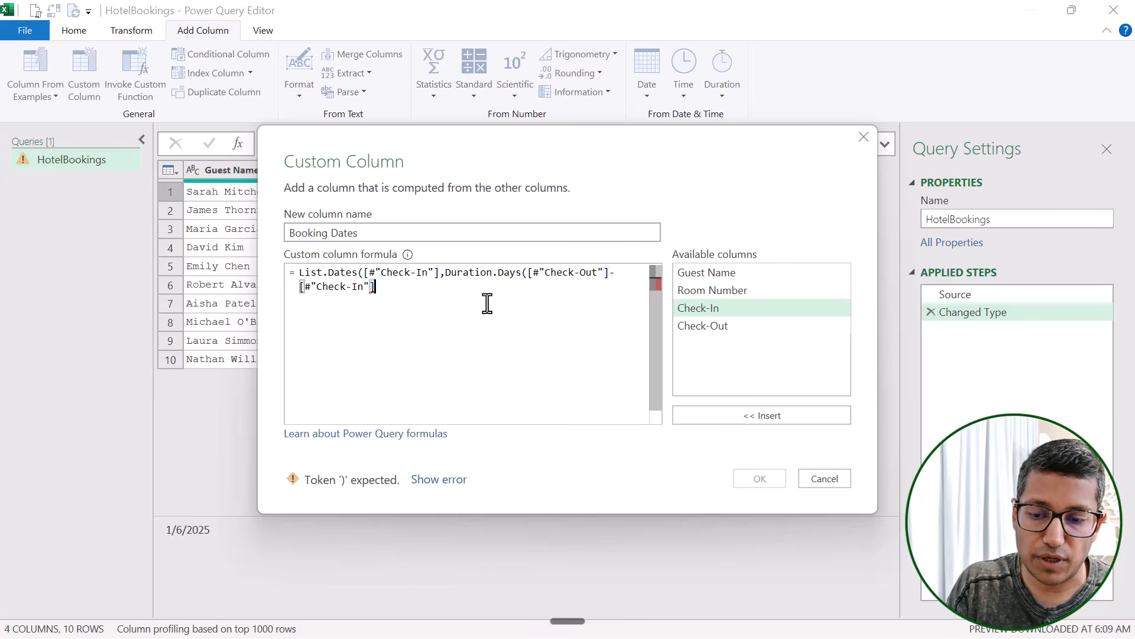
type("),")
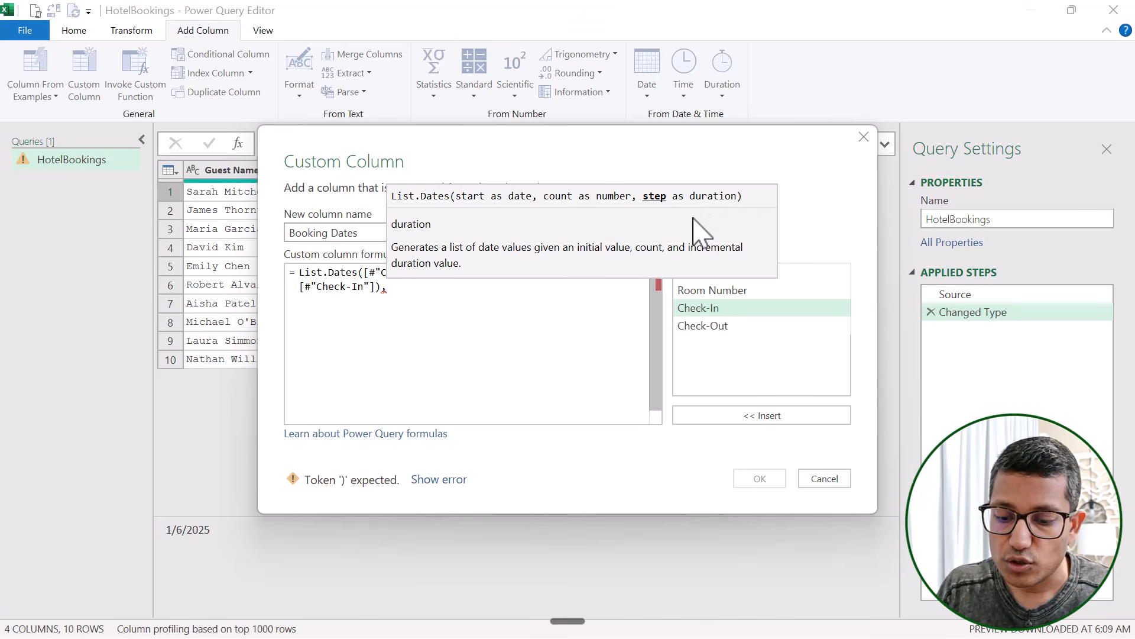
Complete the List.Dates formula with #duration(1,0,0,0) as the step argument and create the Booking Dates column.
type("#")
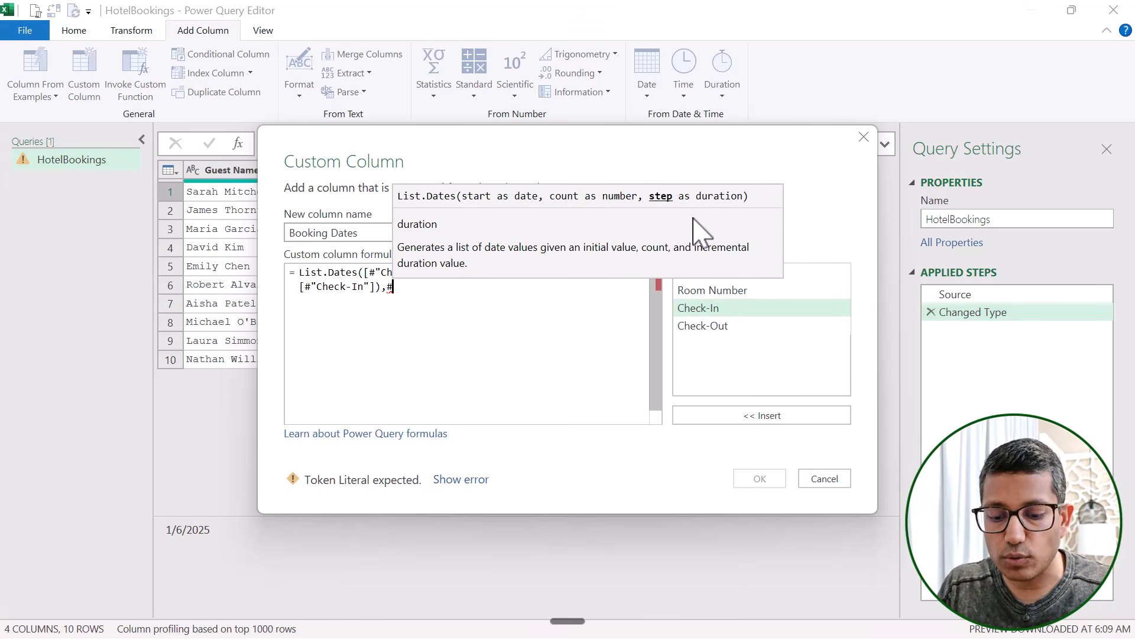
type("dur")
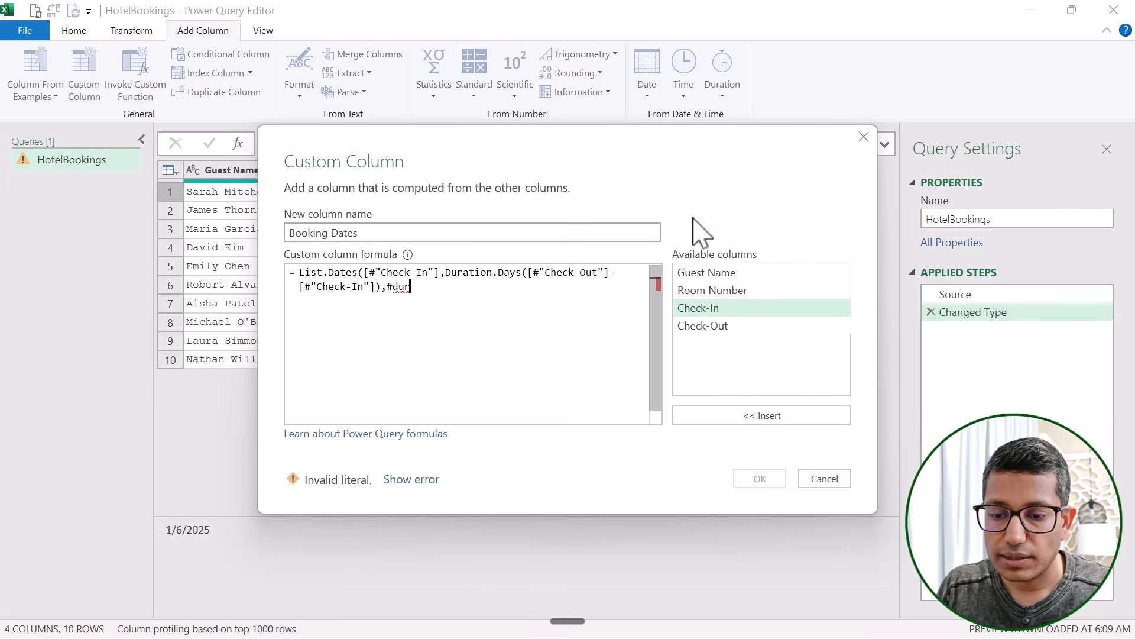
type("ation")
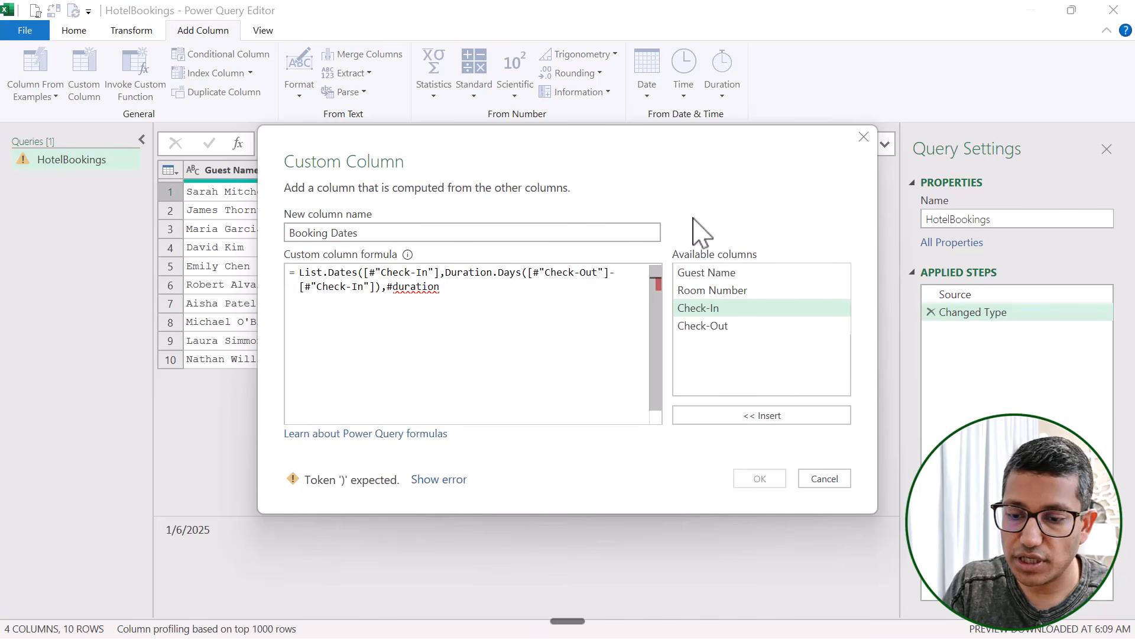
type("(")
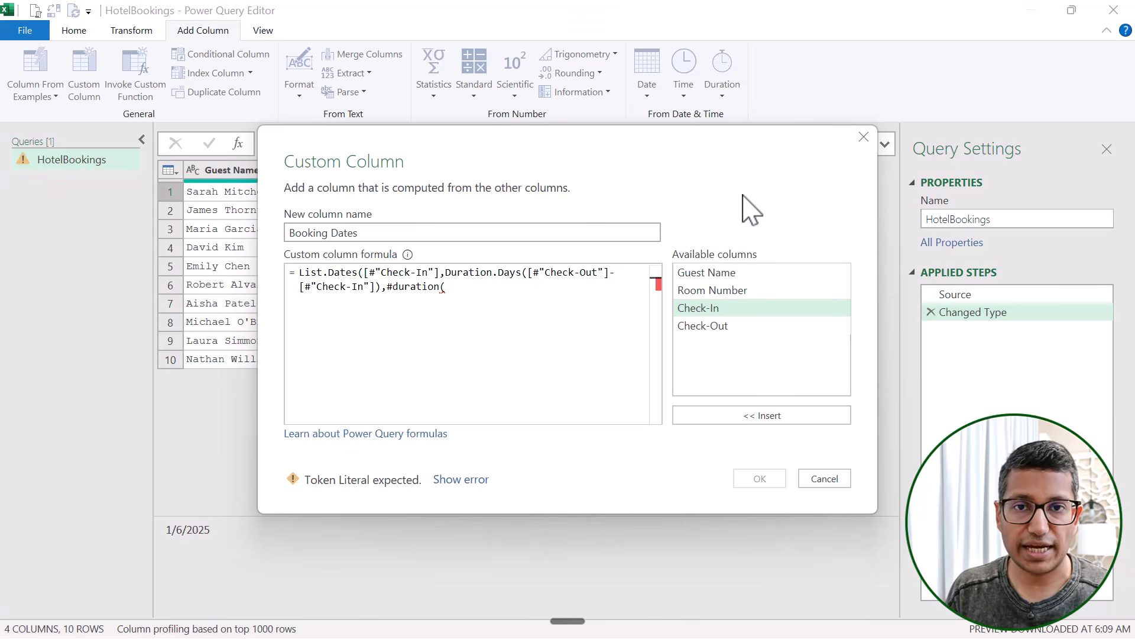
type("1,0")
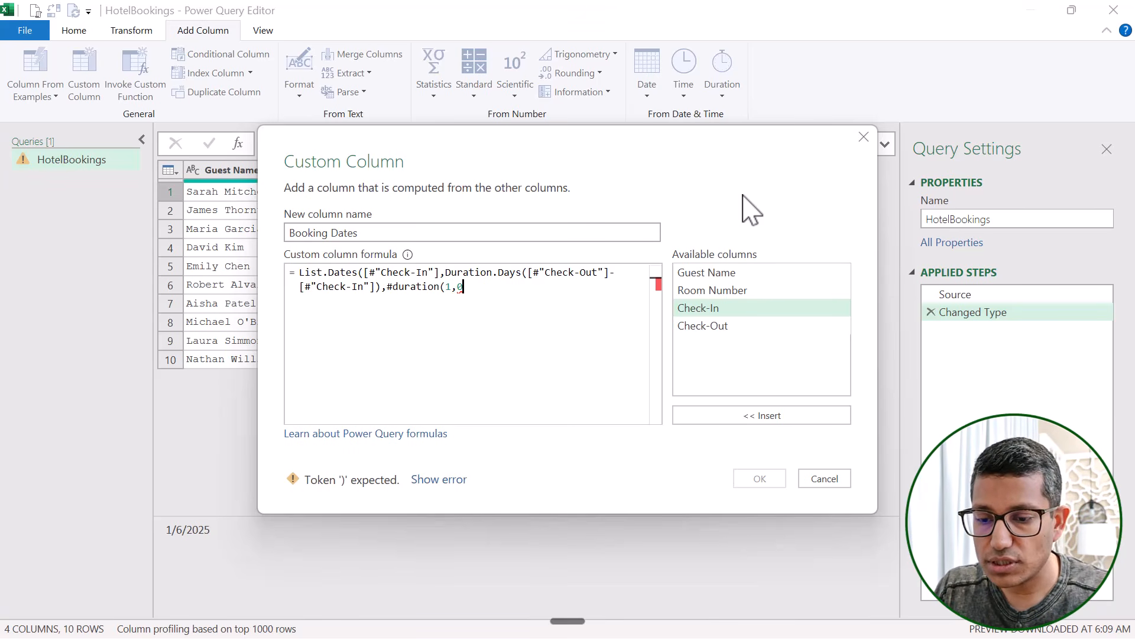
type(",0,0)")
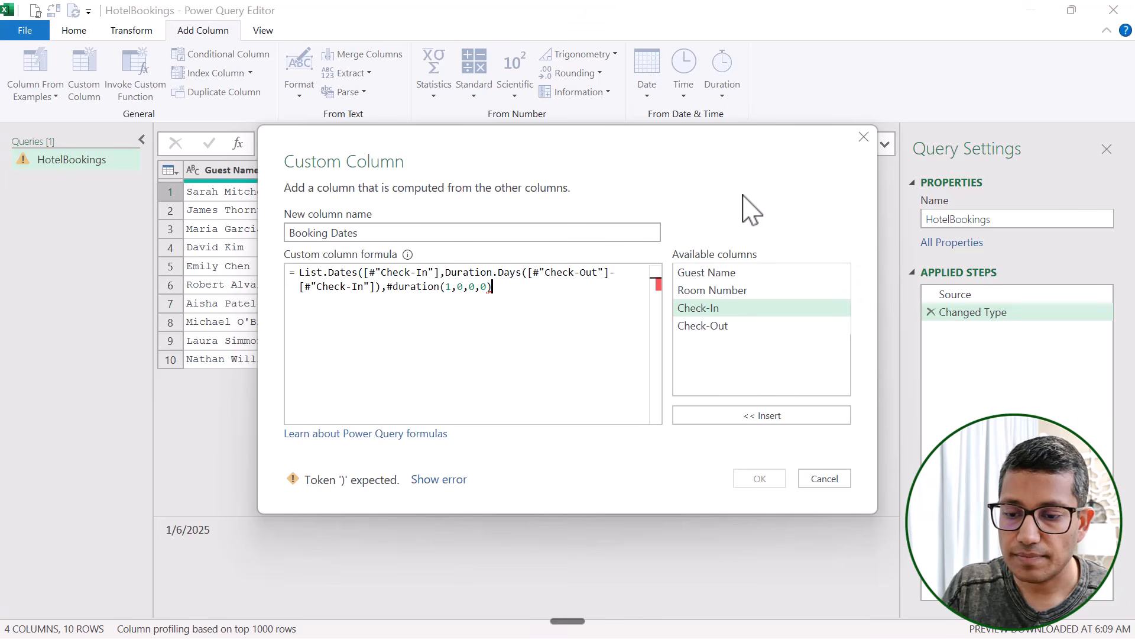
type(")")
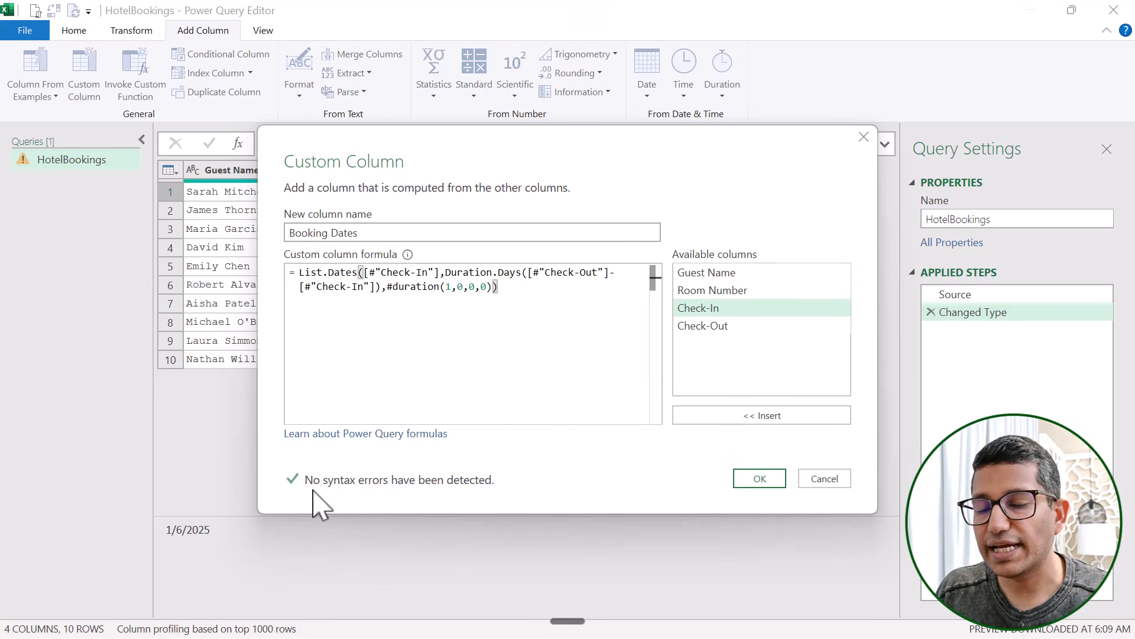
left_click(762, 483)
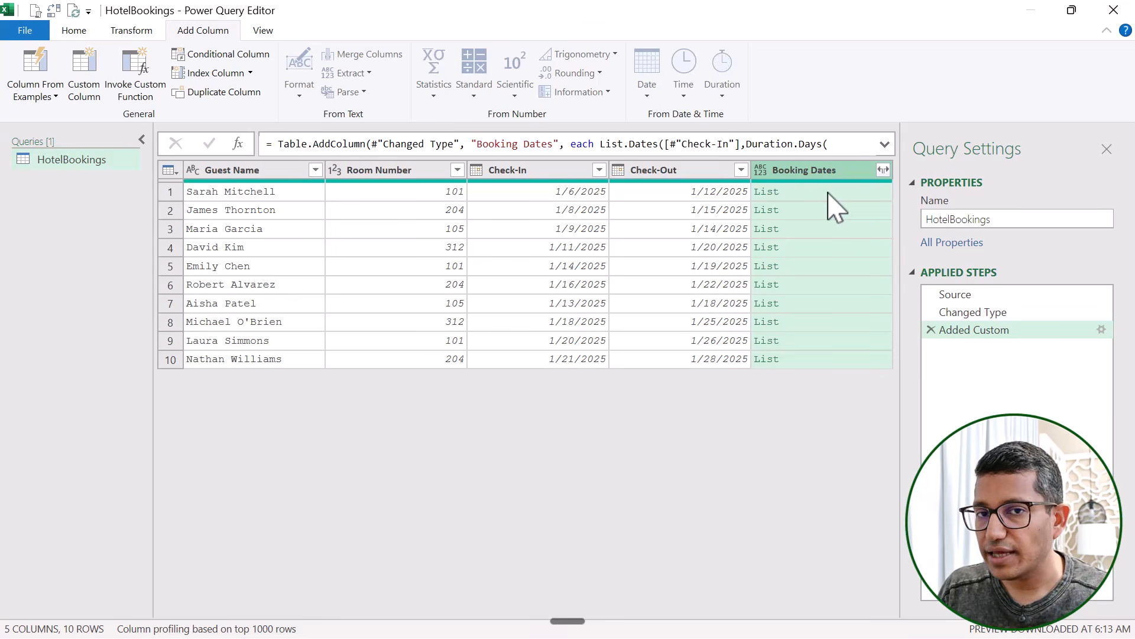
Enlarge the preview area and inspect the generated date lists in the first four rows of the Booking Dates column.
left_click(829, 193)
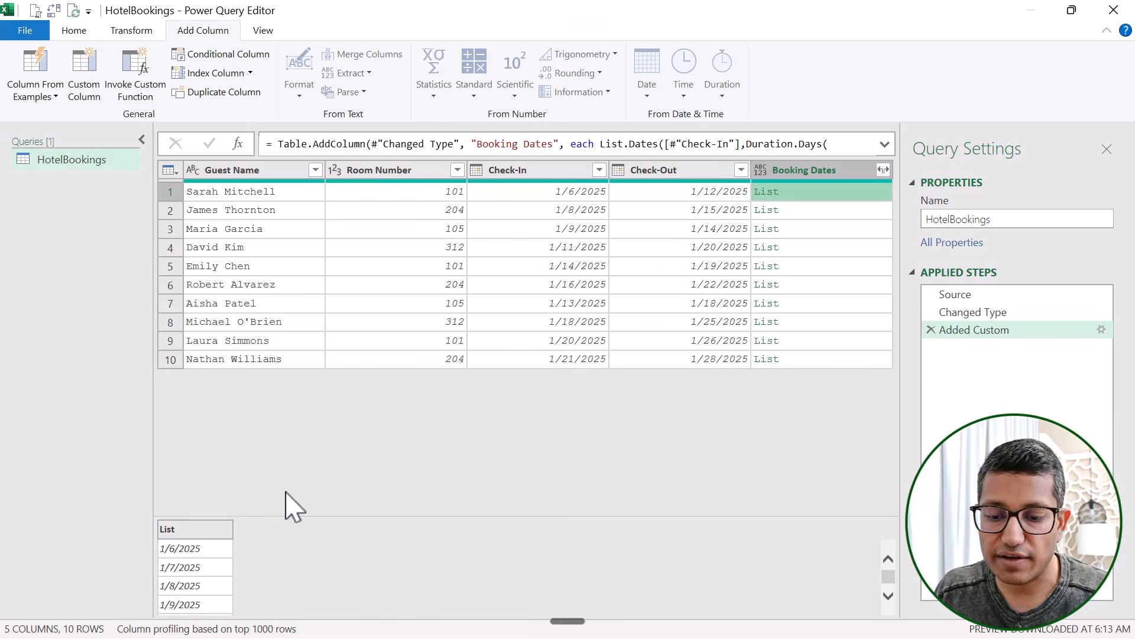
left_click_drag(291, 515, 307, 419)
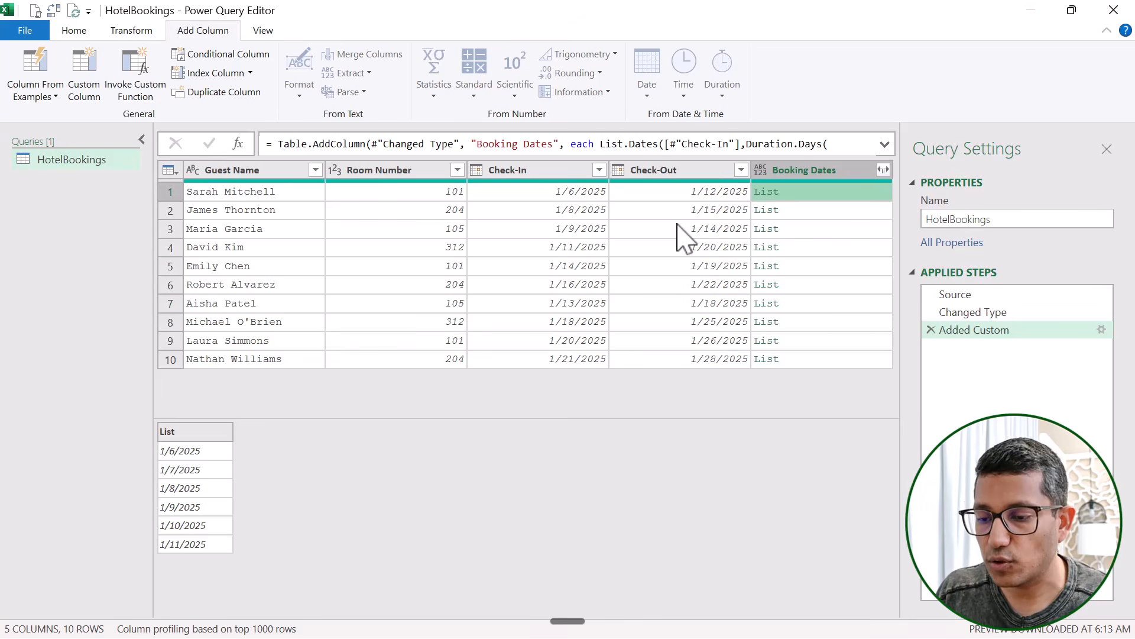
left_click(810, 211)
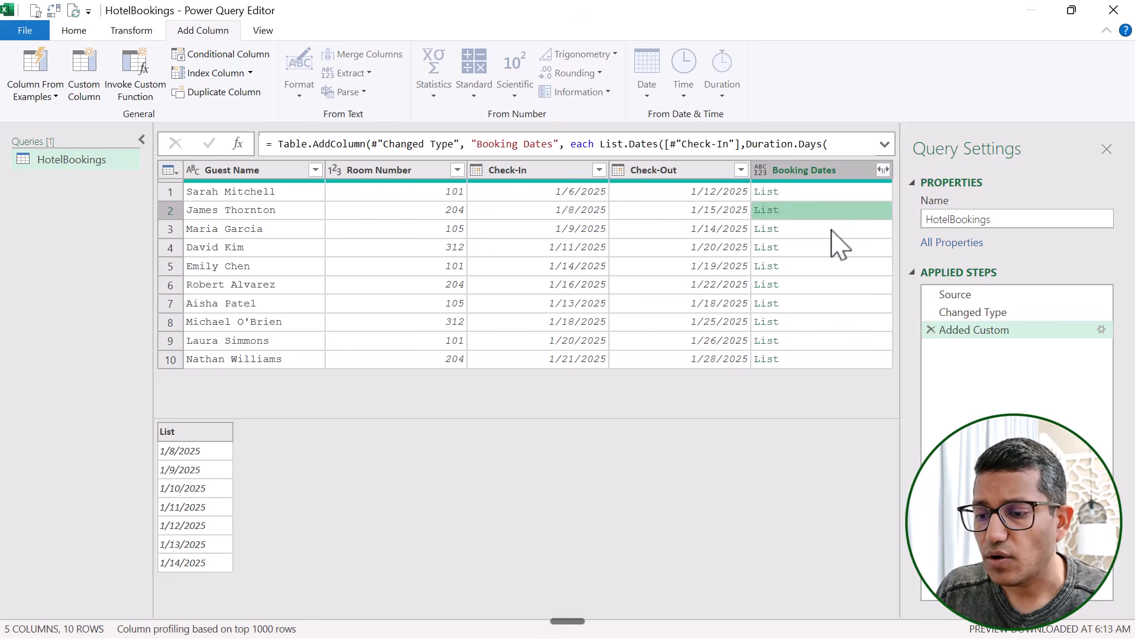
left_click(832, 230)
left_click(835, 249)
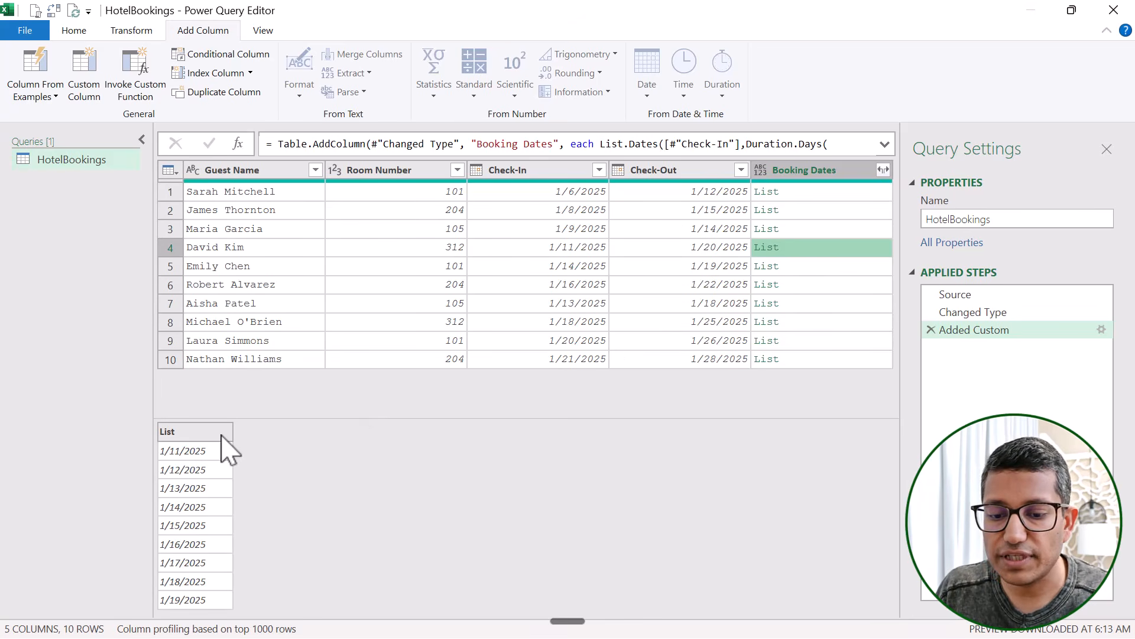
left_click(814, 195)
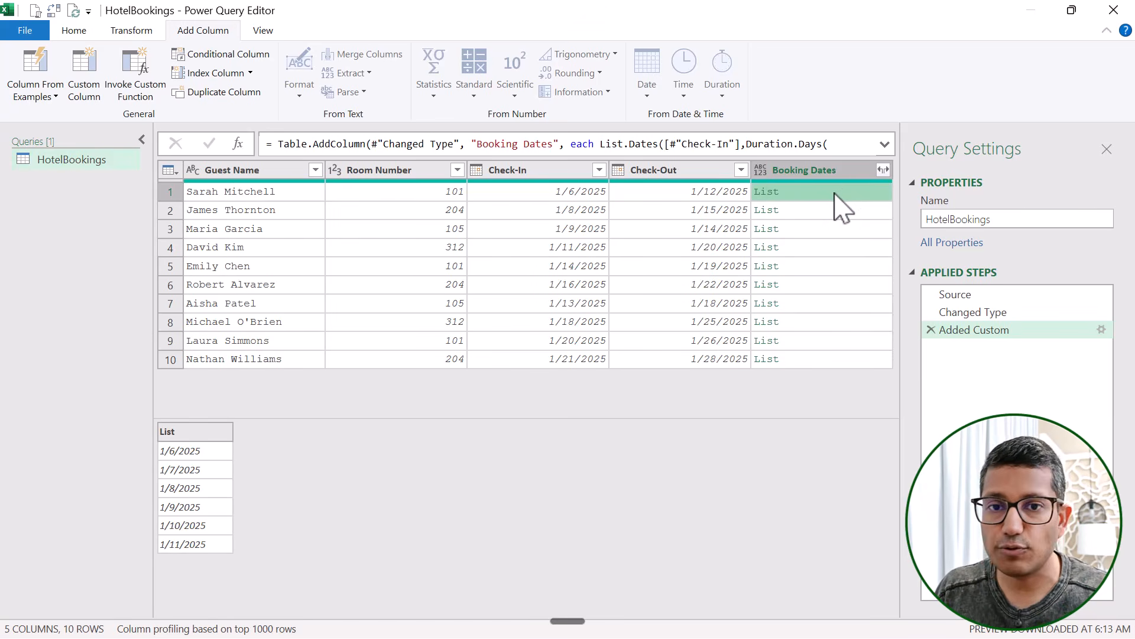
Expand the Booking Dates lists to new rows and review the expanded table.
left_click(884, 171)
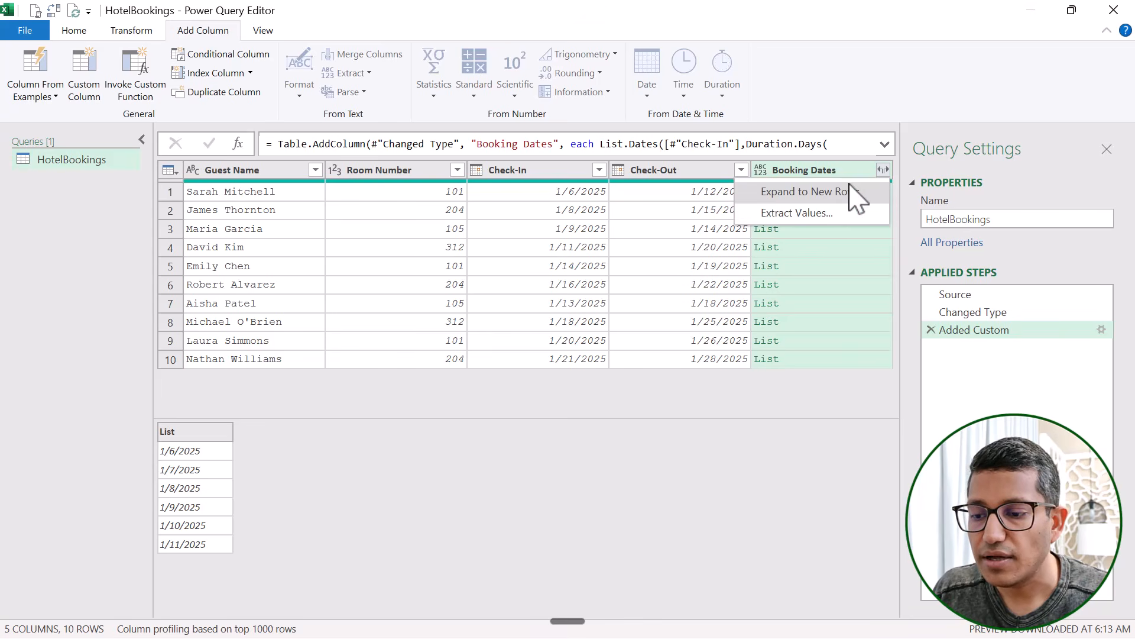
left_click(802, 193)
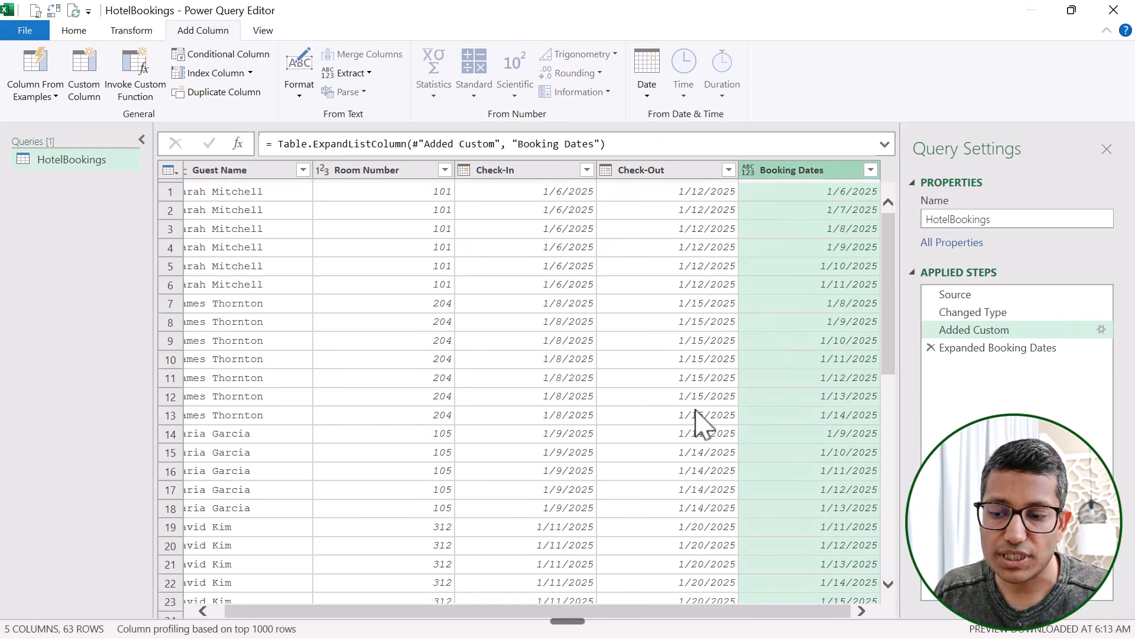
left_click_drag(634, 613, 567, 609)
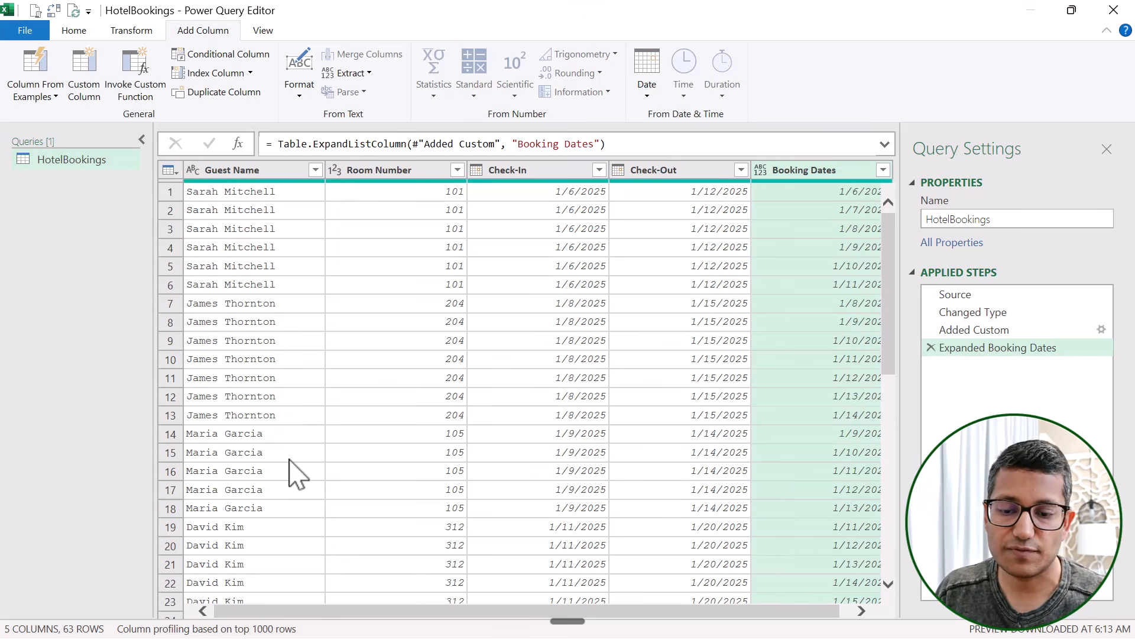
left_click_drag(310, 611, 515, 622)
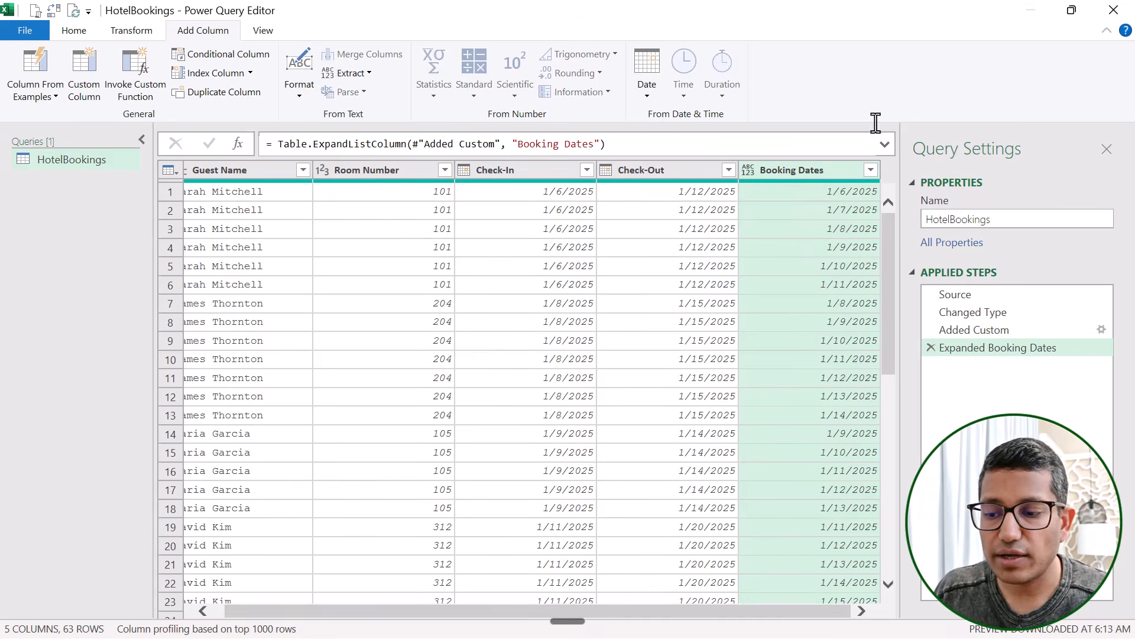
Sort the rows by Booking Dates in ascending order and move the Room Number column after Booking Dates.
left_click(870, 170)
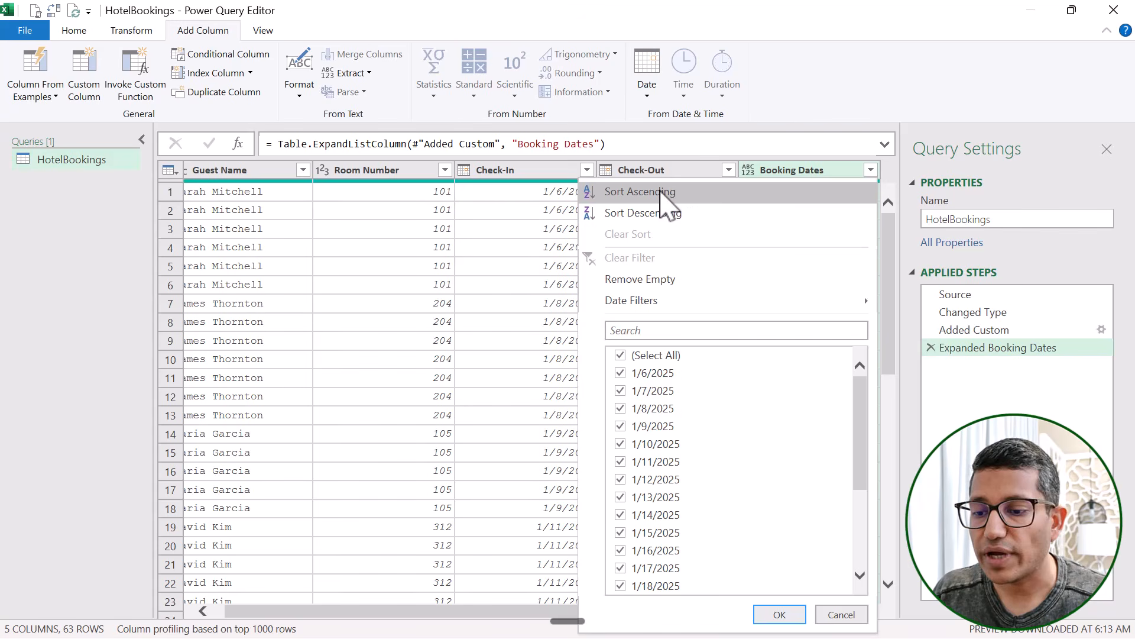
left_click(659, 193)
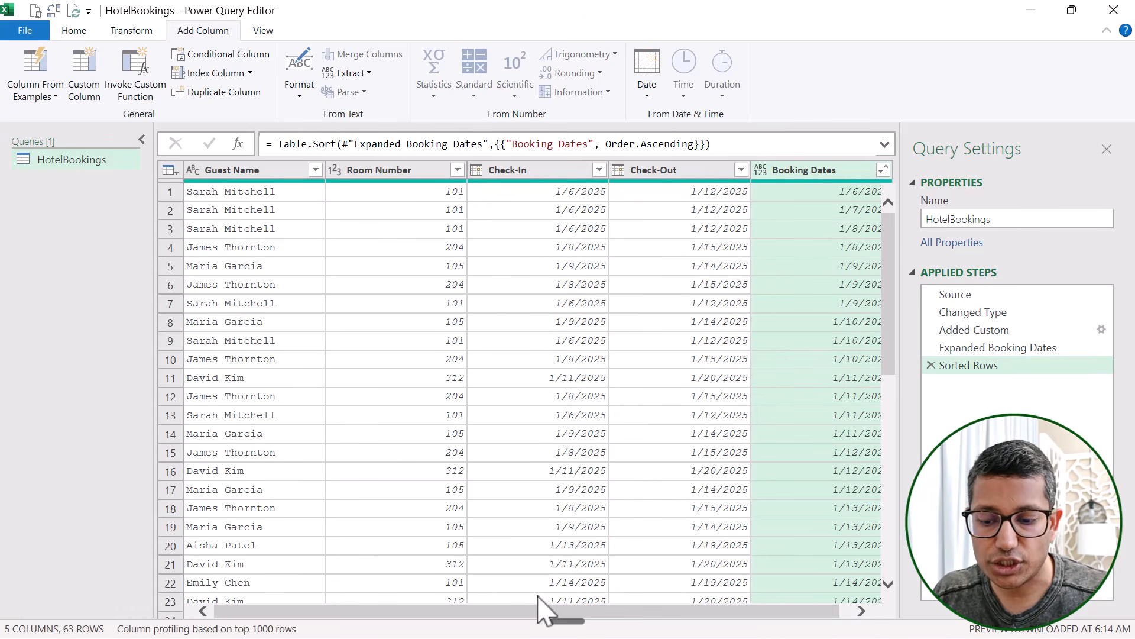
left_click_drag(407, 171, 869, 201)
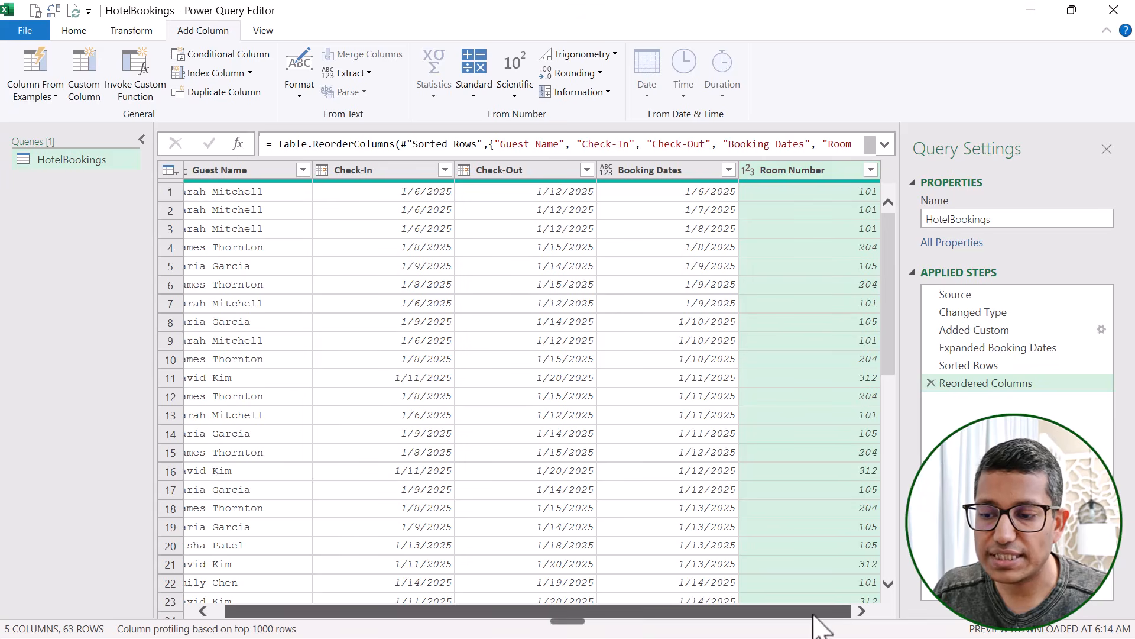
Check the Booking Dates values of the first seven sorted rows against their room numbers.
left_click(699, 194)
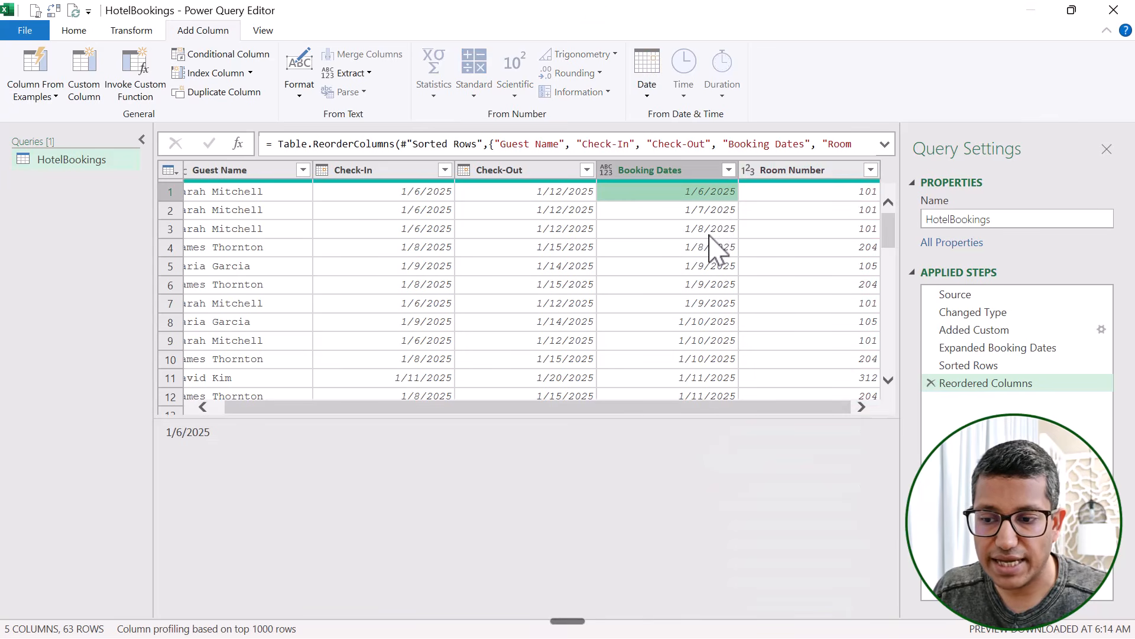
left_click(719, 213)
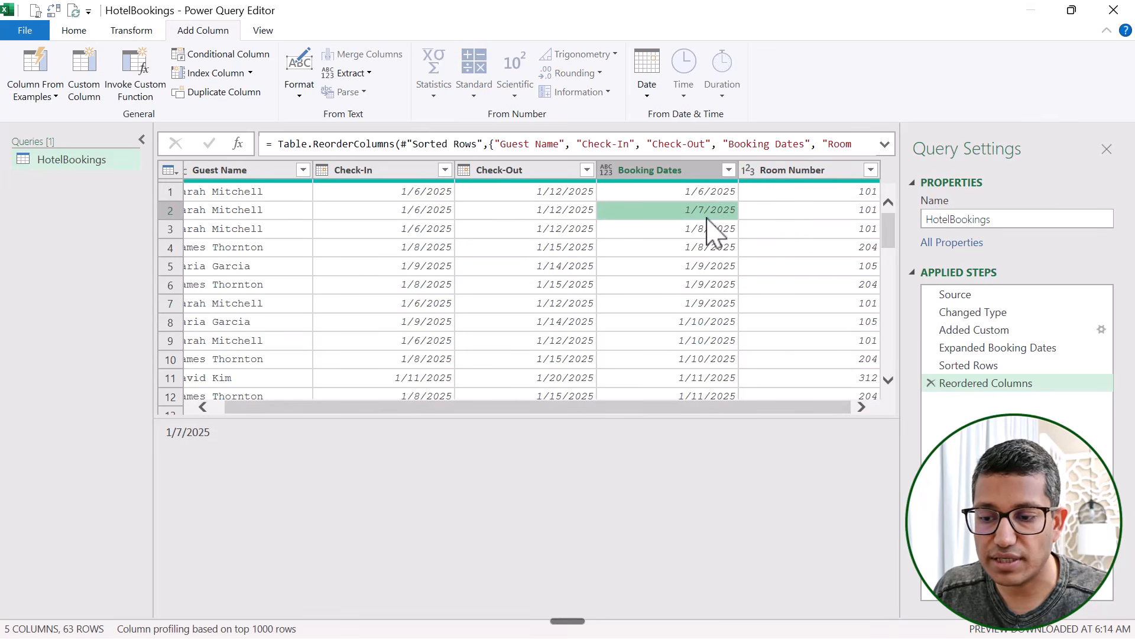
left_click(685, 230)
left_click(684, 247)
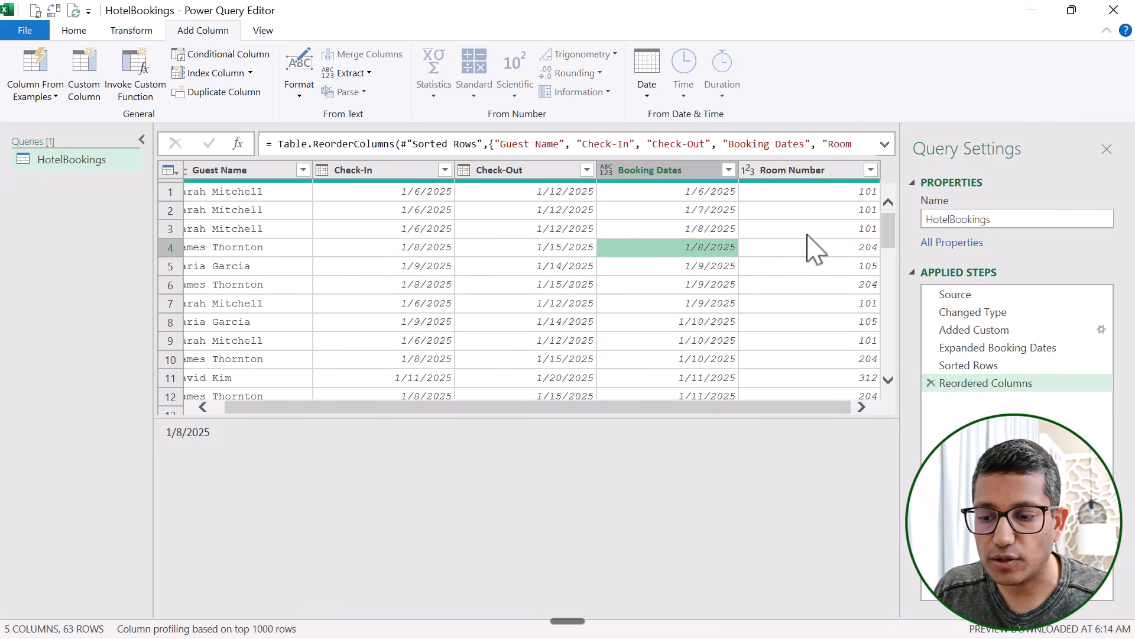
left_click(710, 267)
left_click(712, 286)
left_click(715, 302)
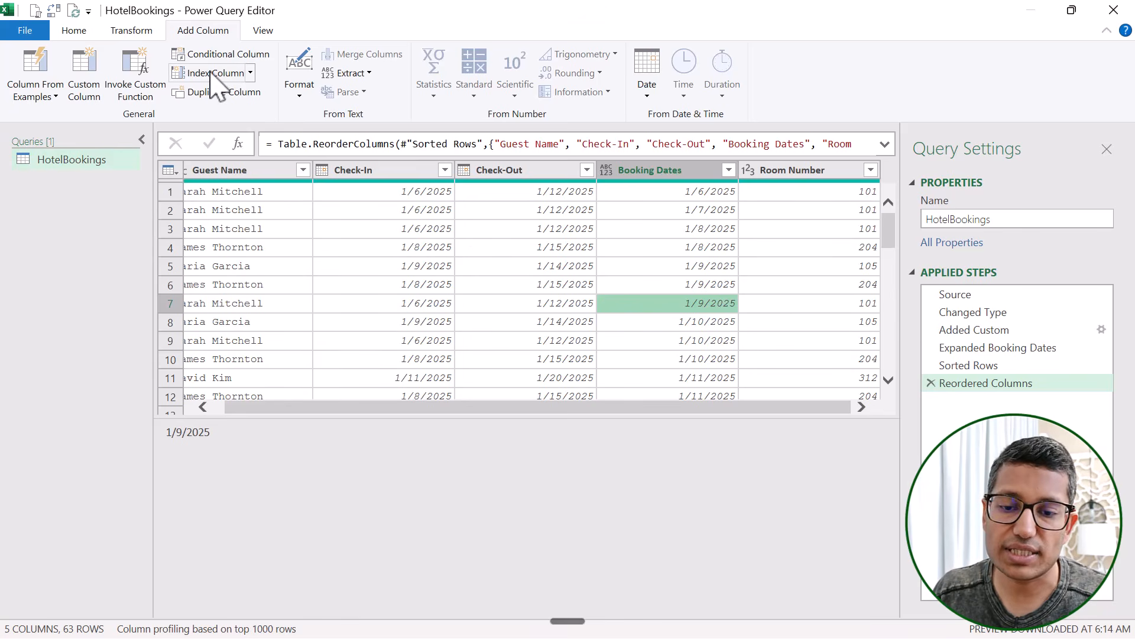
Close and load the query into a worksheet, and format its Booking Dates column as Short Date.
left_click(70, 32)
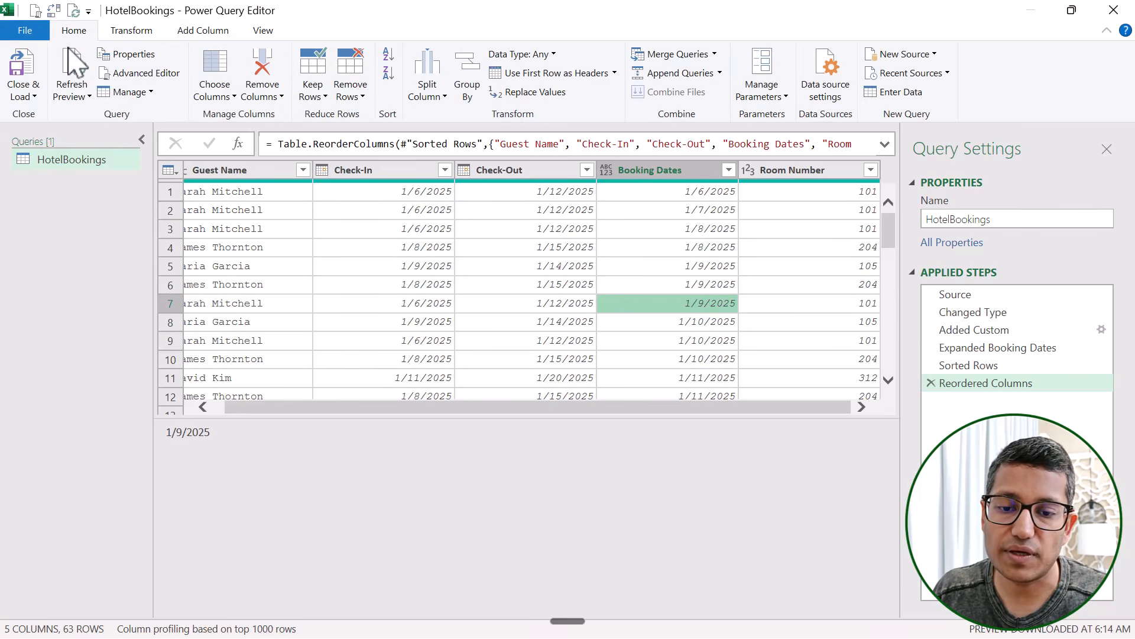
left_click(24, 65)
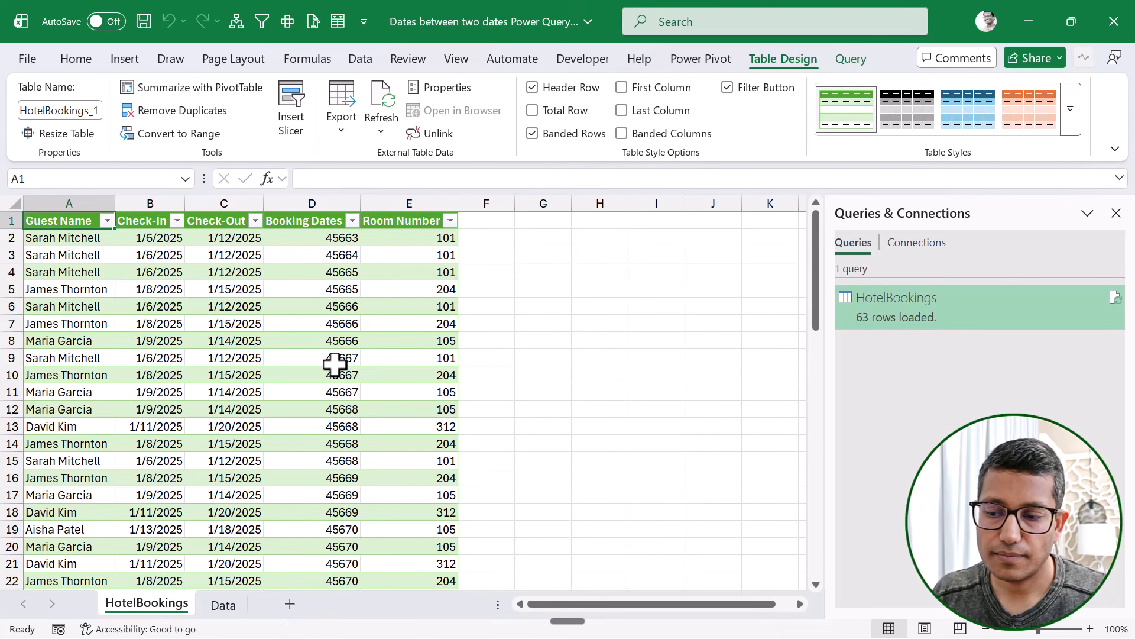
left_click(310, 204)
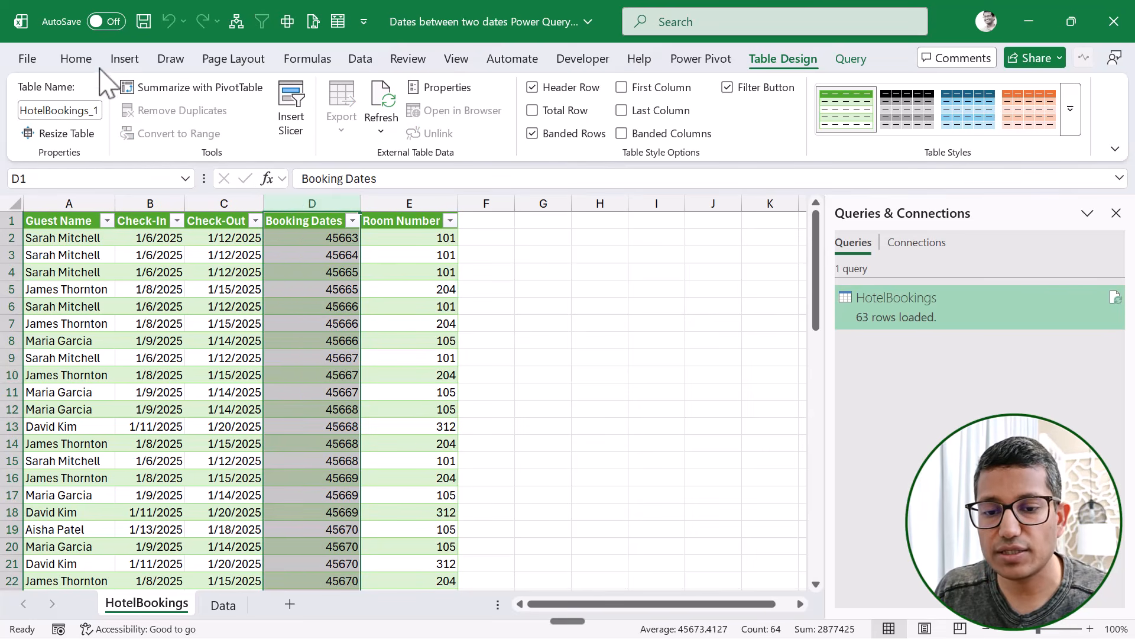
left_click(76, 59)
left_click(520, 87)
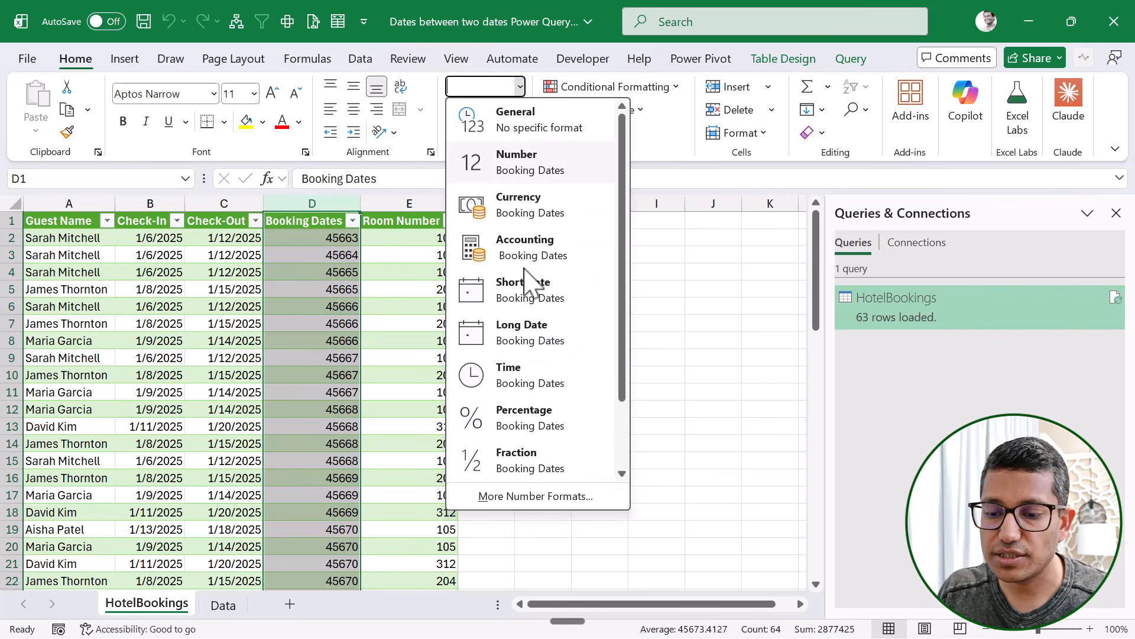
left_click(531, 295)
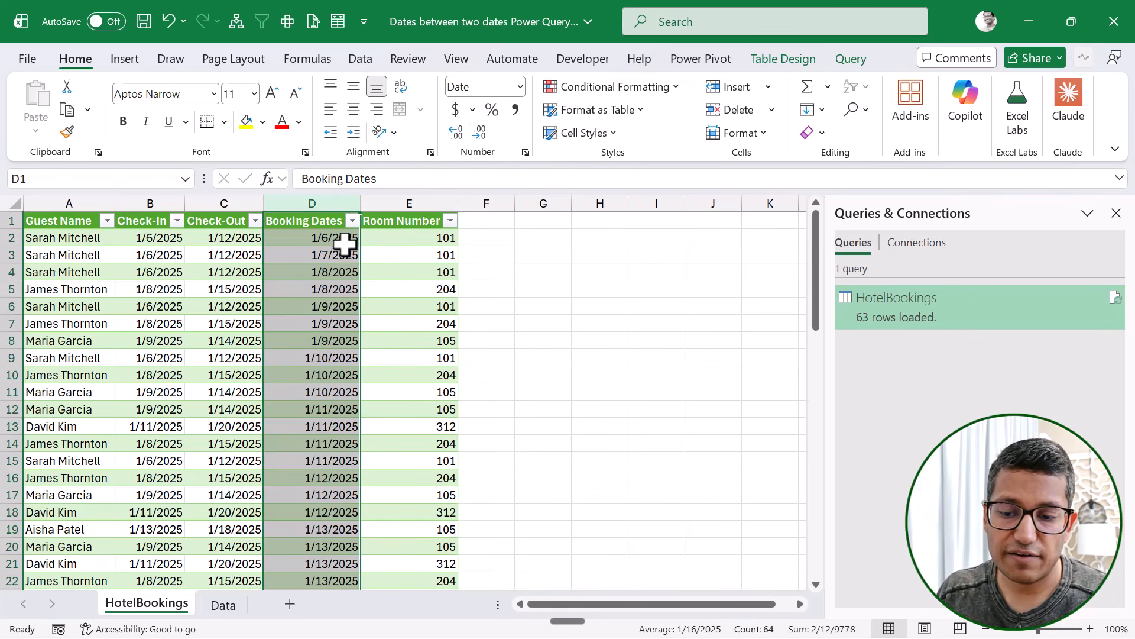
Examine the loaded table's booking dates from row 2 down, checking the rooms and guests booked on 1/10/2025.
left_click_drag(406, 238, 406, 254)
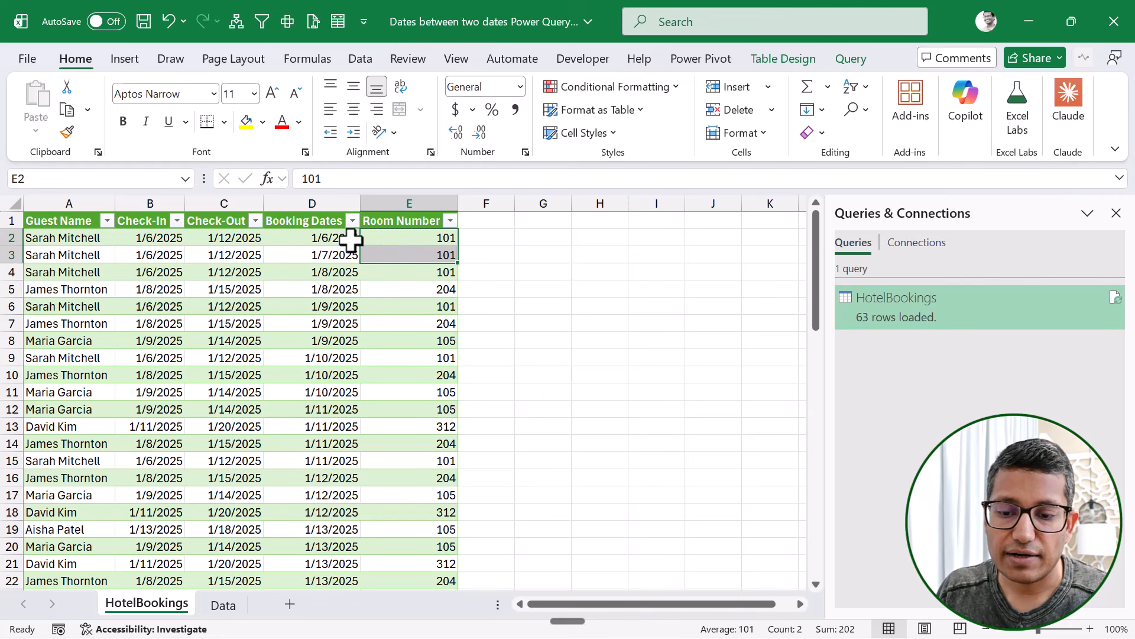
left_click(351, 240)
key("Down")
key("Down")
key("Down")
key("Down")
key("Down")
key("Down")
key("Down")
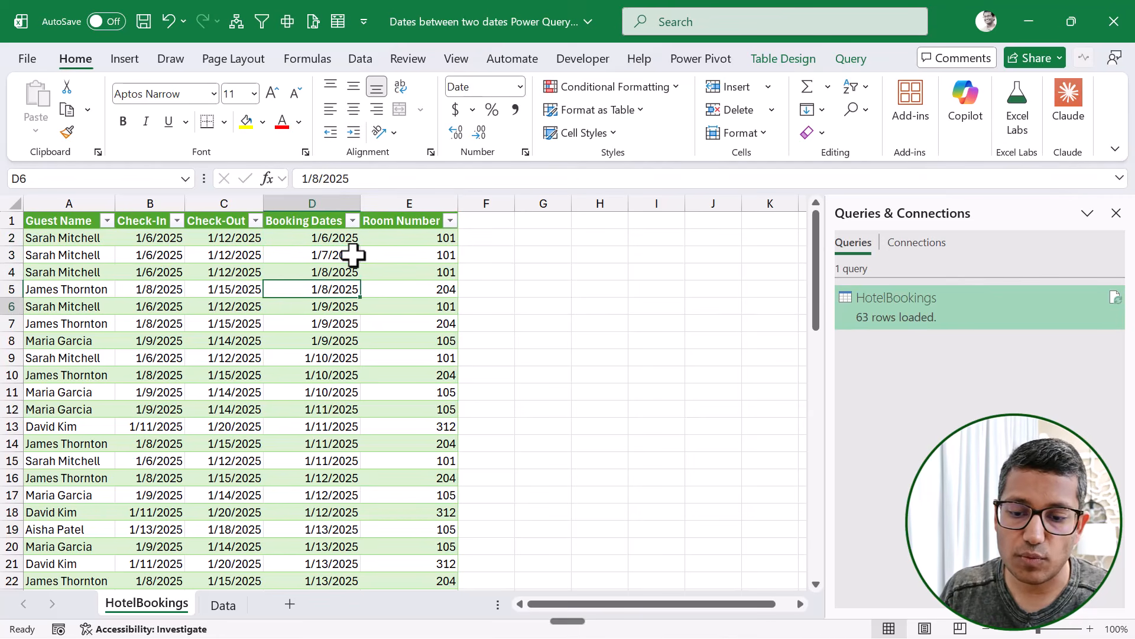
key("shift+Down")
key("shift+Down")
key("shift+Right")
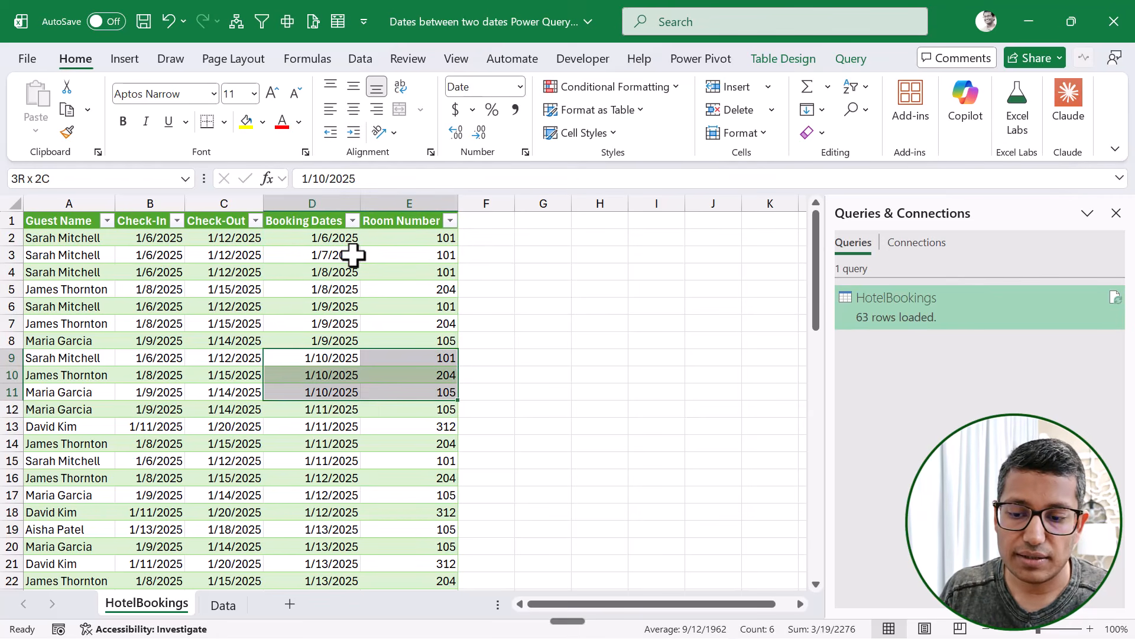
key("Left")
key("Left")
key("Left")
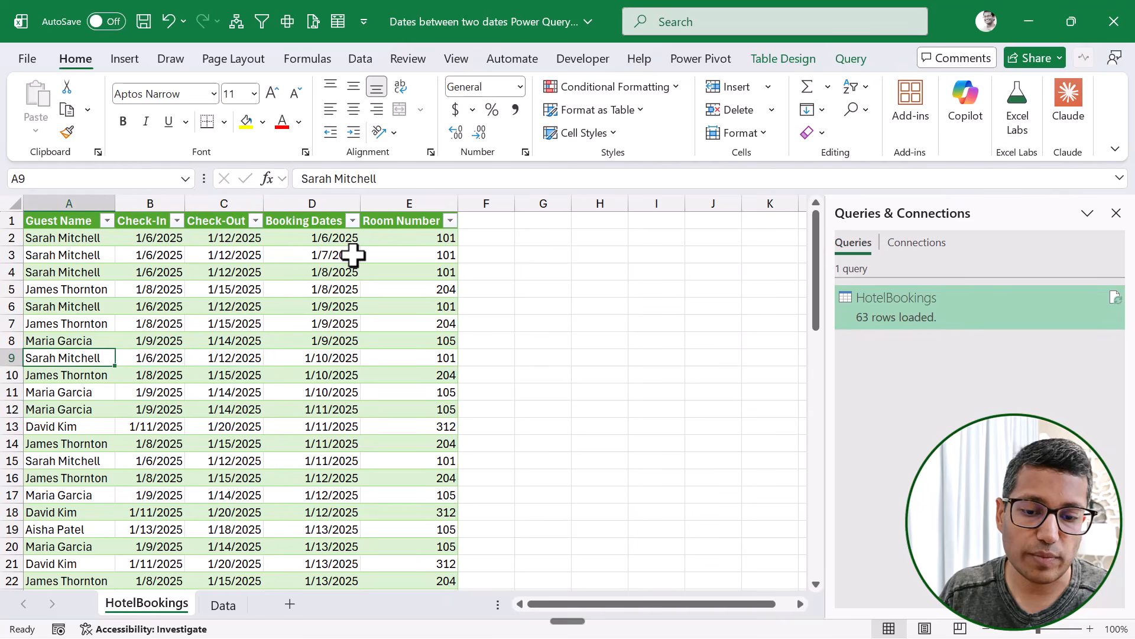
key("shift+Down")
key("shift+Down")
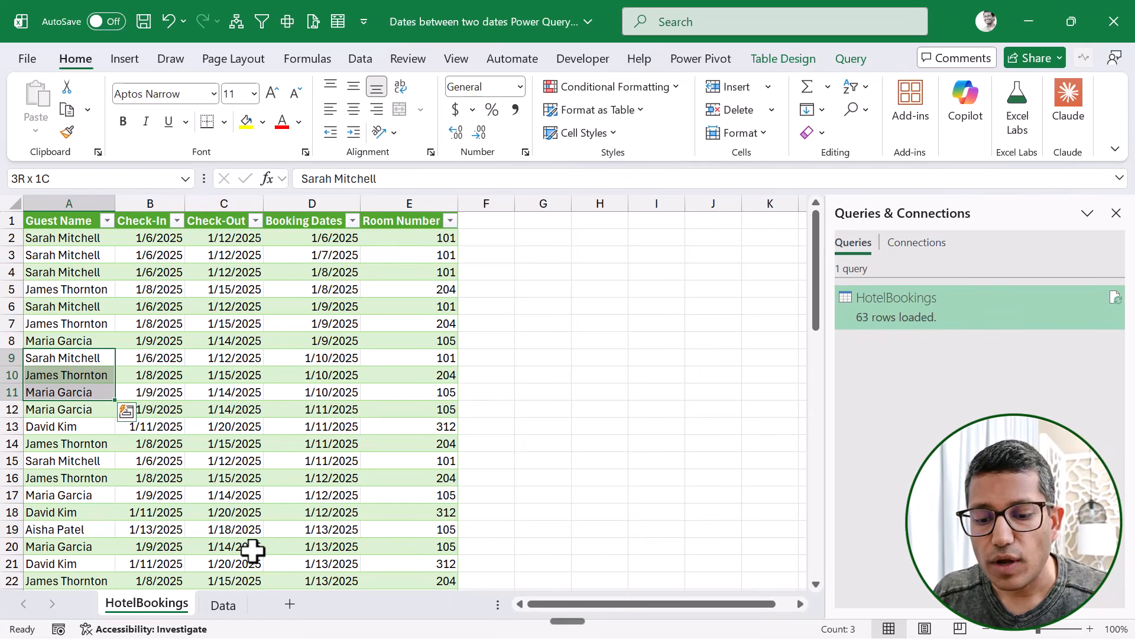
In the Data sheet's source table, set the first booking's Check-Out date in cell D2 to 1/20/2025.
left_click(223, 604)
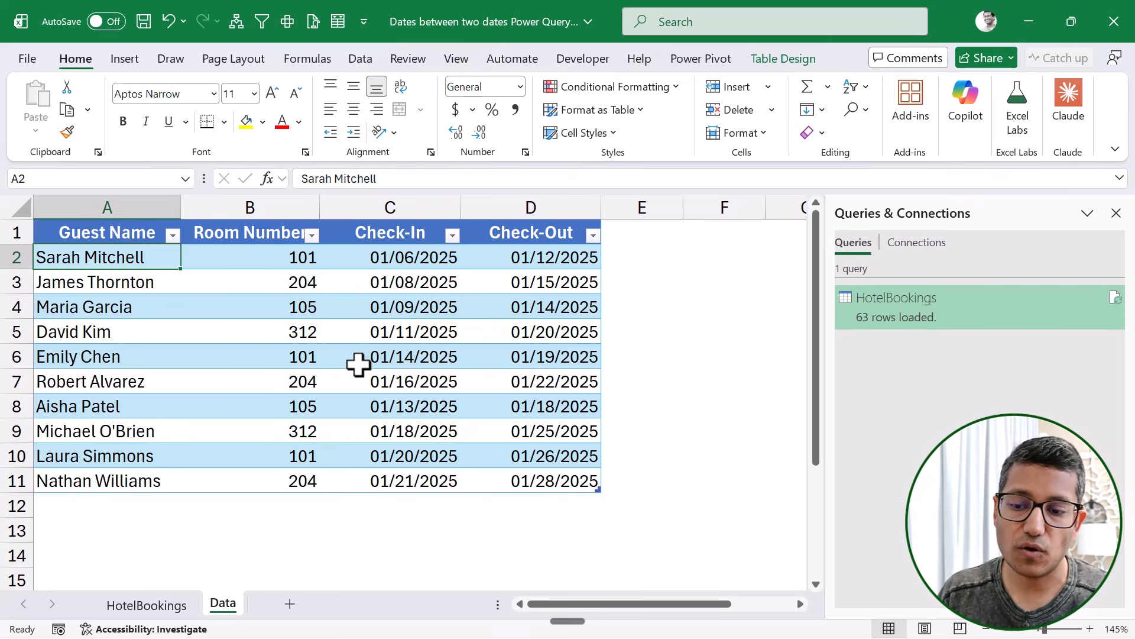
left_click(537, 257)
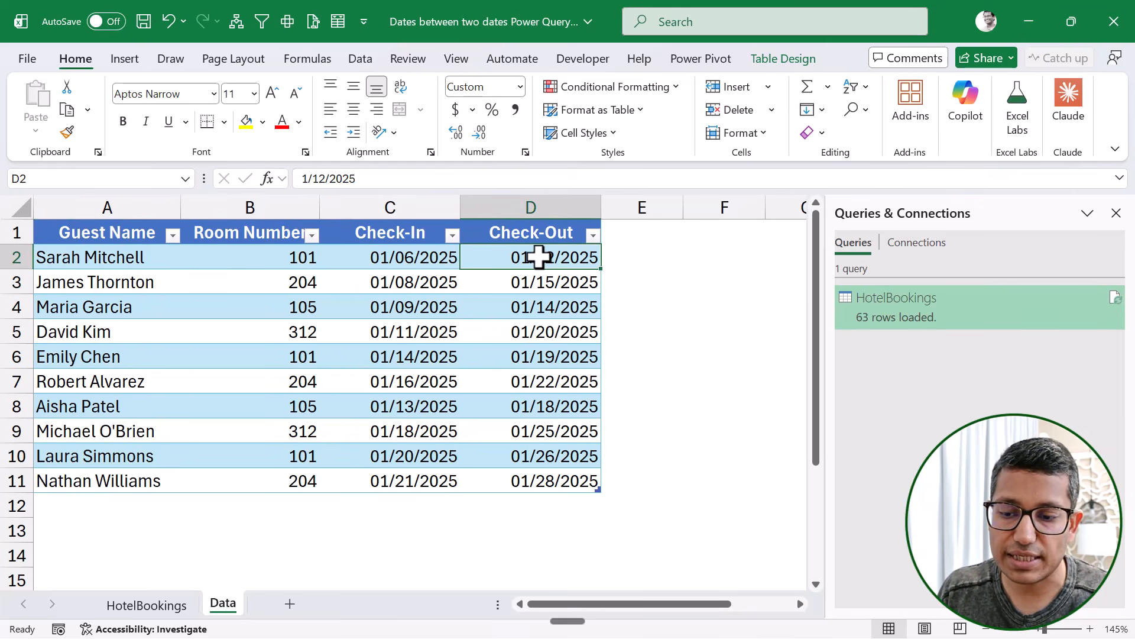
double_click(538, 258)
left_click_drag(537, 258, 554, 257)
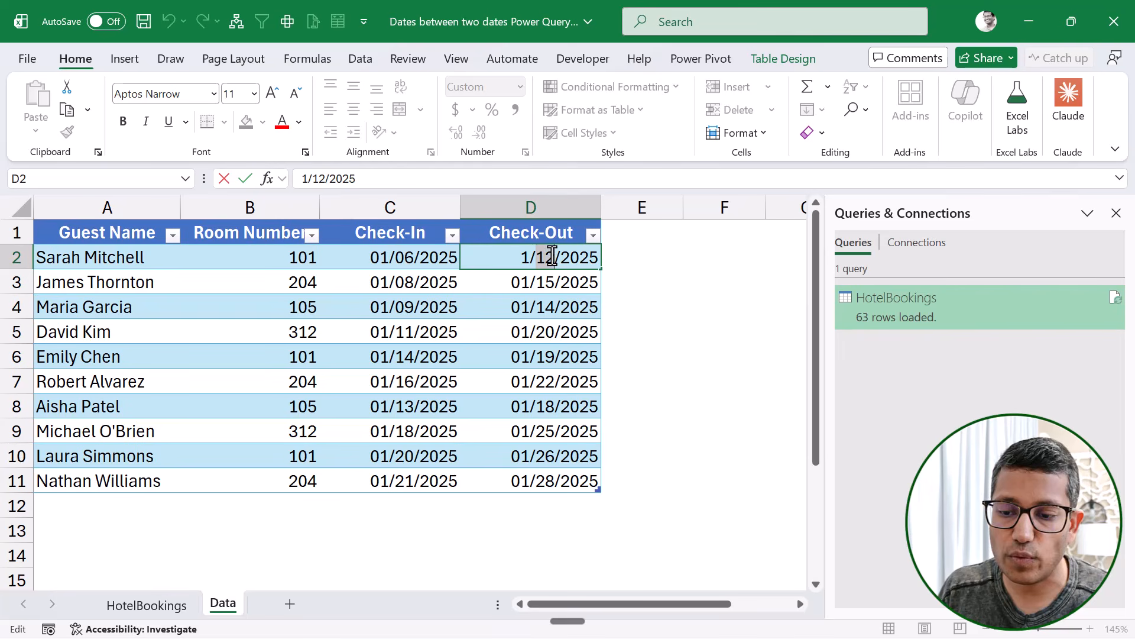
type("20")
key("Return")
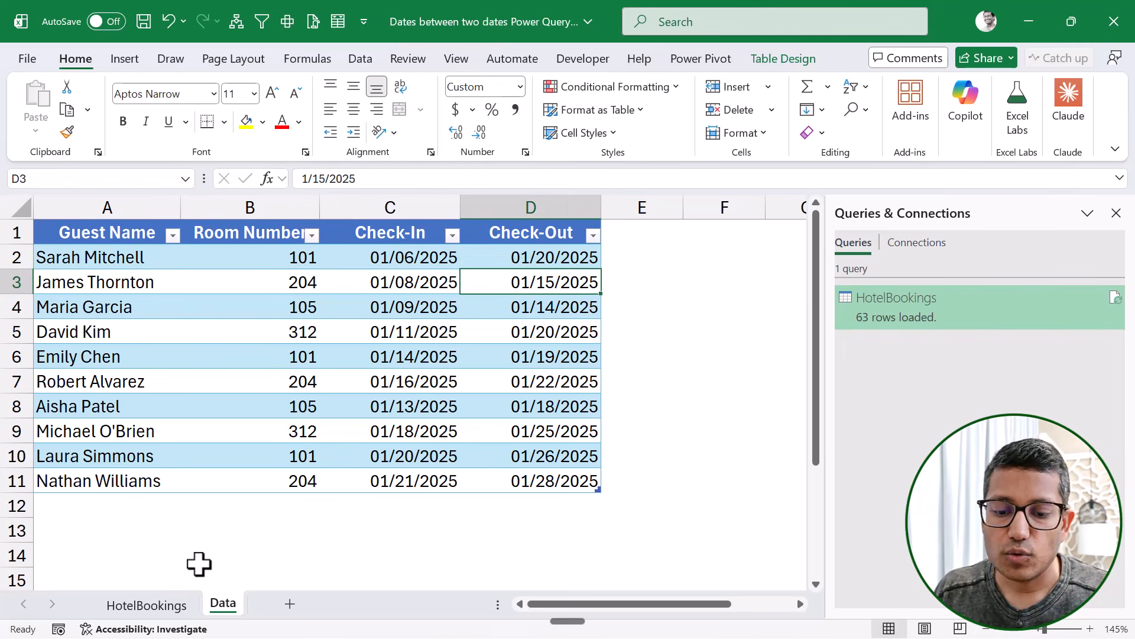
Refresh the loaded query table on the HotelBookings sheet to pick up the edited Check-Out date, and return to the Data sheet.
left_click(173, 605)
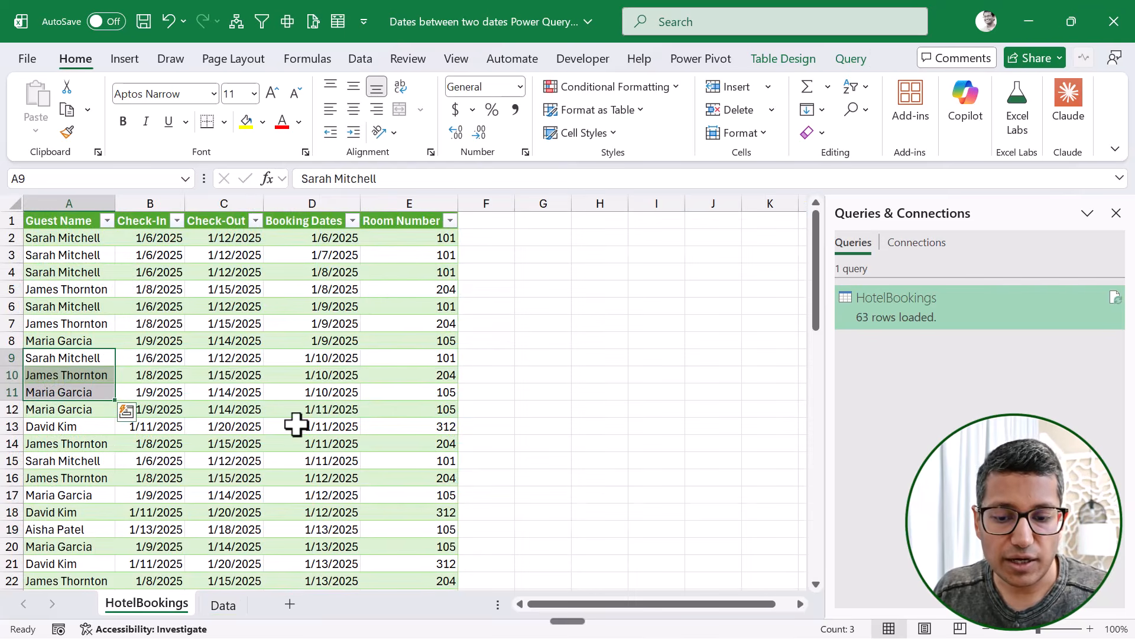
right_click(230, 255)
key("Escape")
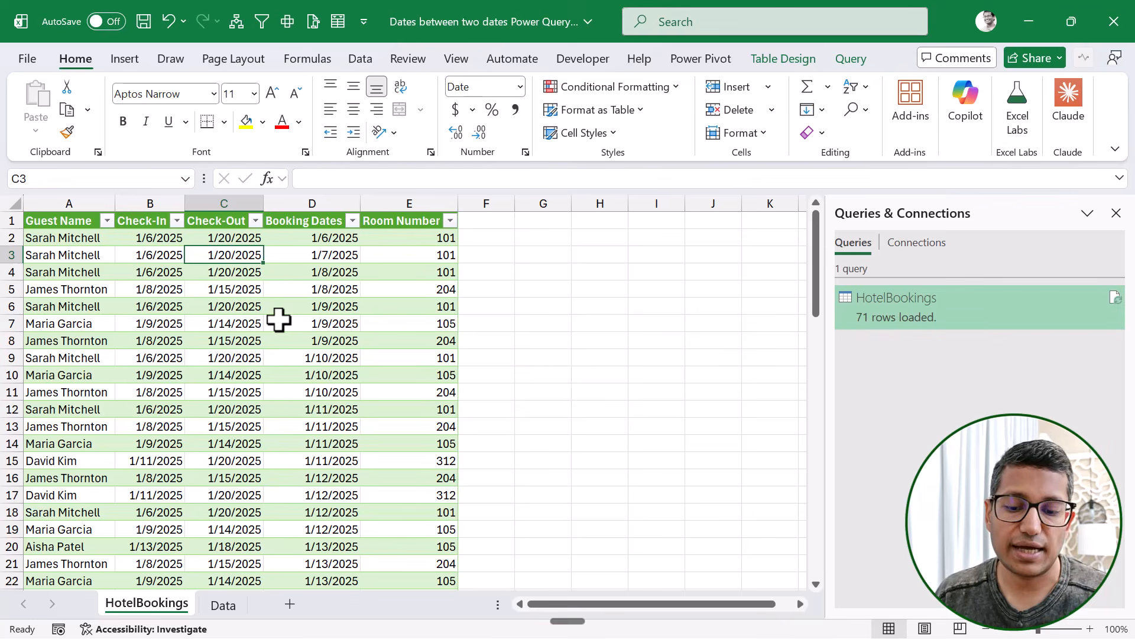
left_click(224, 605)
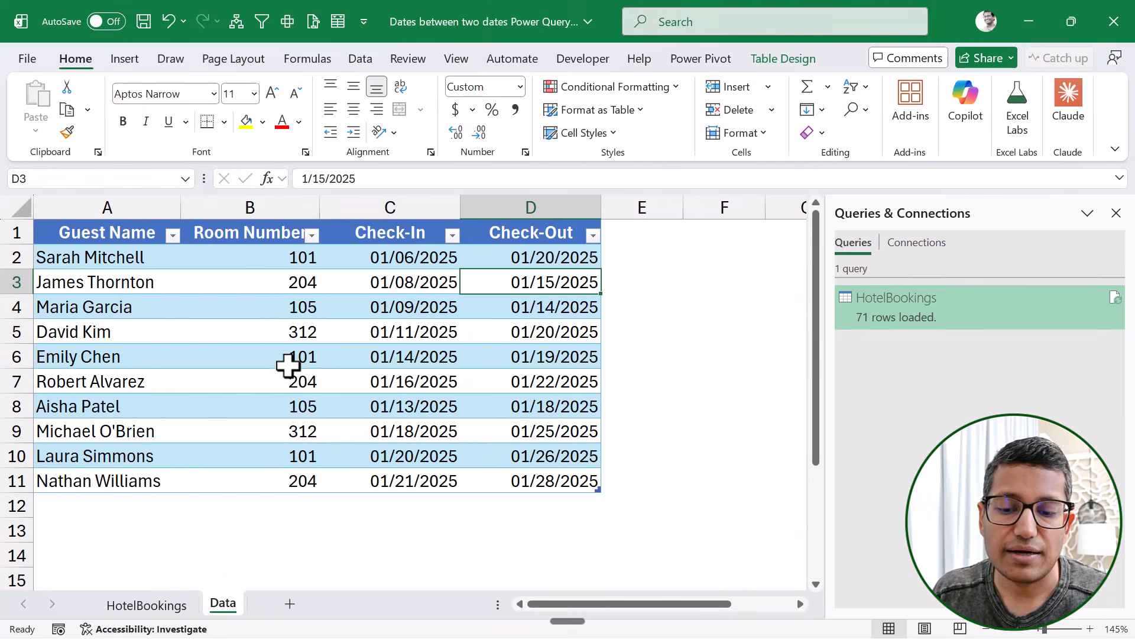